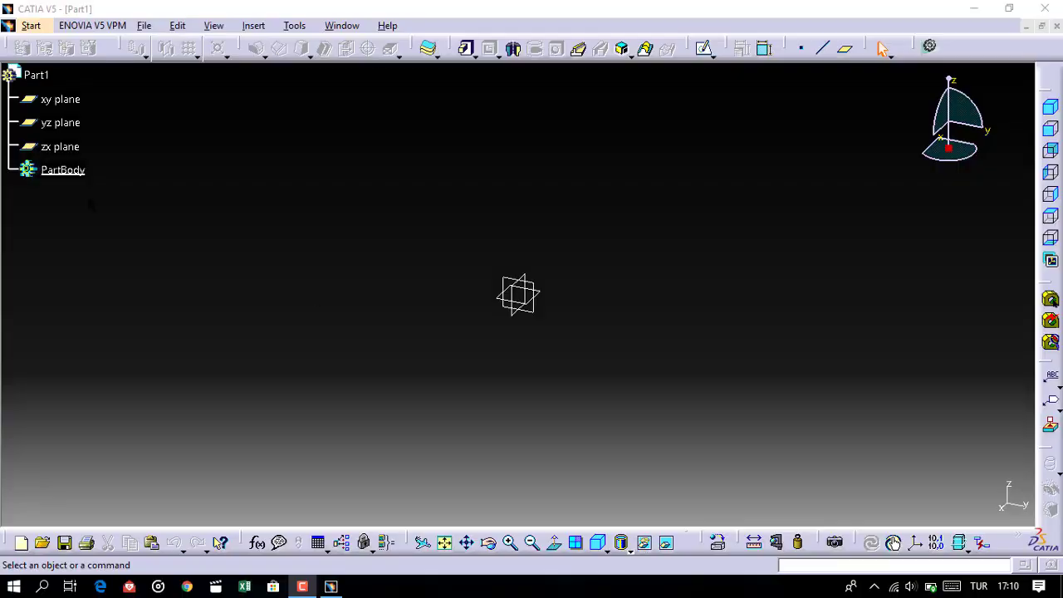
Open a sketch on the yz plane and start a profile at the origin.
left_click(61, 122)
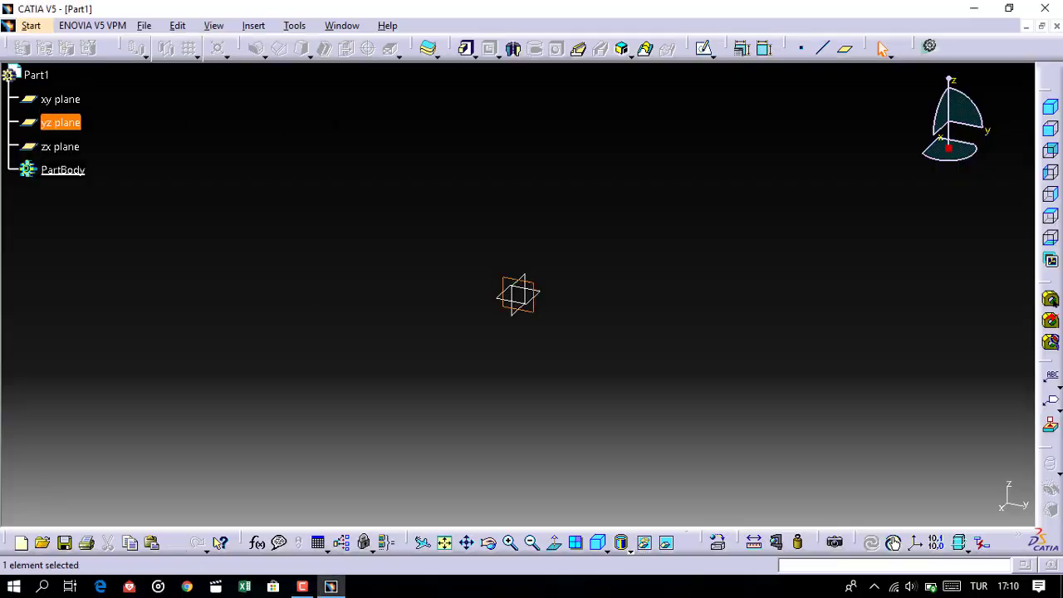
left_click(704, 49)
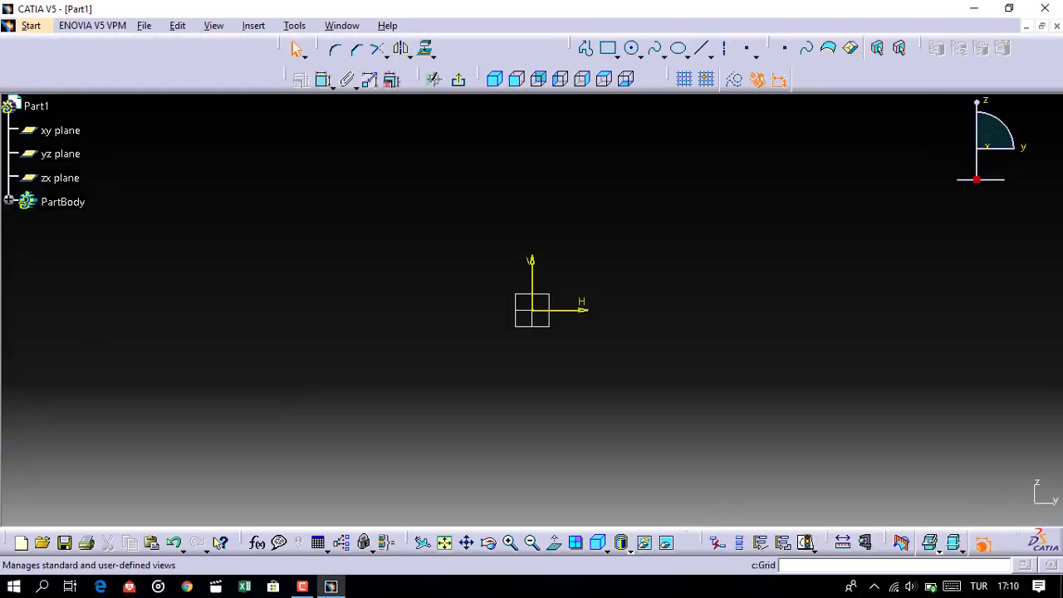
left_click(585, 48)
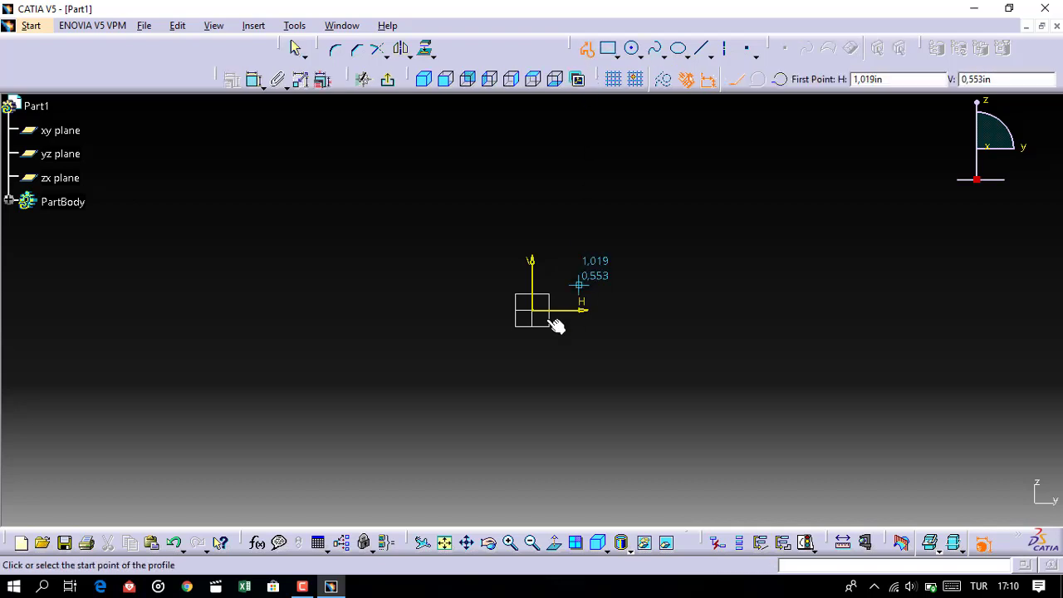
left_click(534, 310)
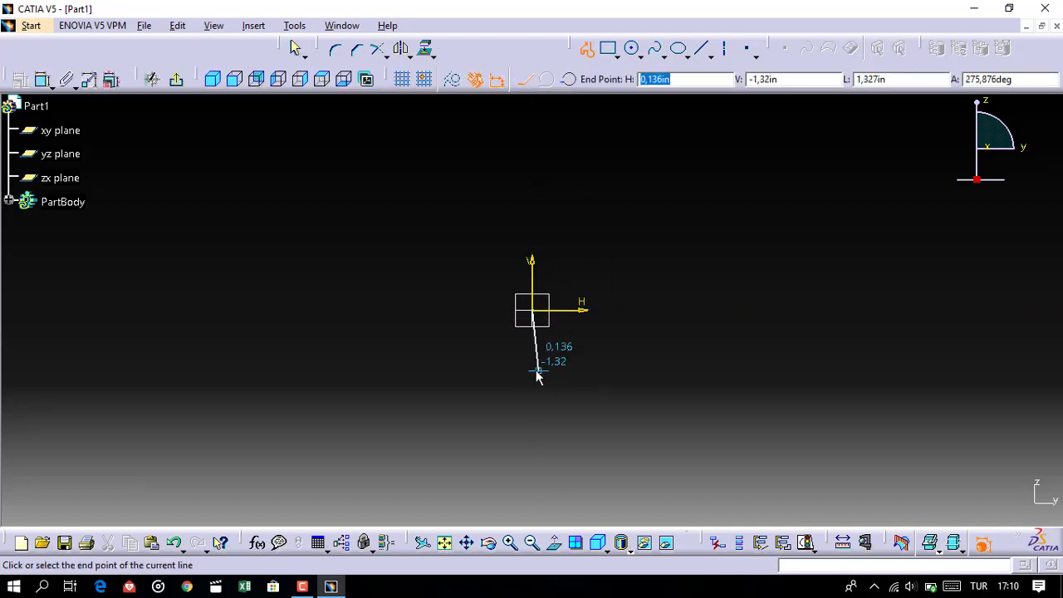
Draw the stepped segments: 0.063 down, 0.27 across, 0.075 down, 0.06 across.
key("Tab")
key("Tab")
middle_click(531, 368)
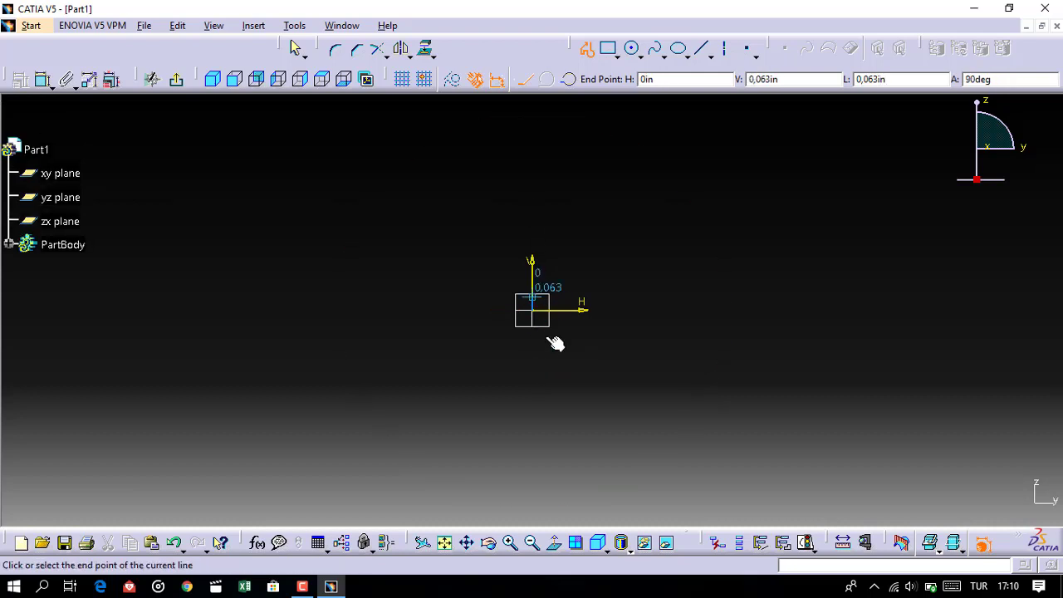
middle_click_drag(576, 301, 509, 379)
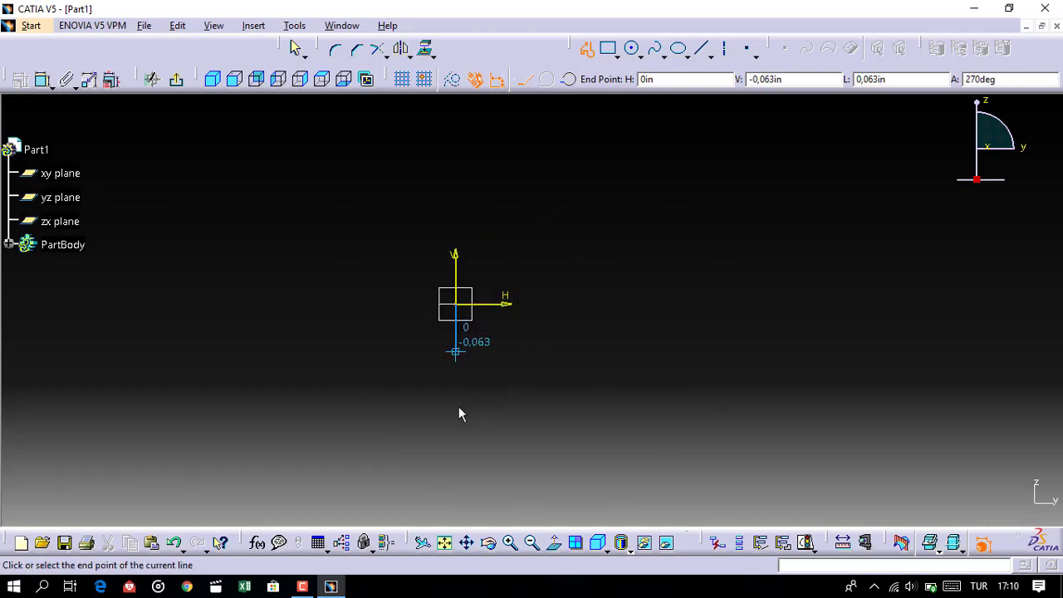
left_click(452, 410)
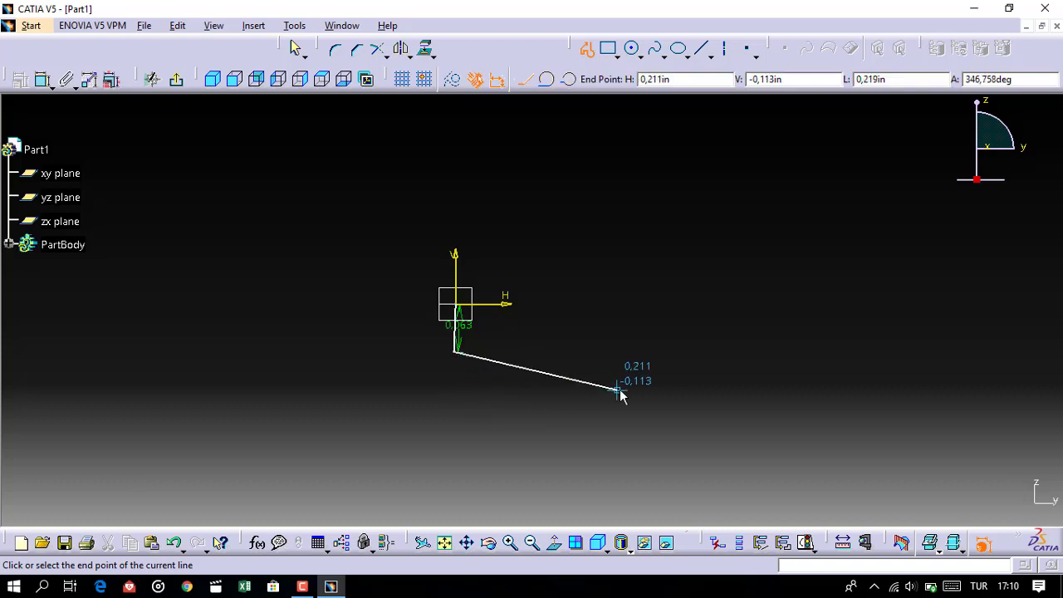
key("Tab")
key("Tab")
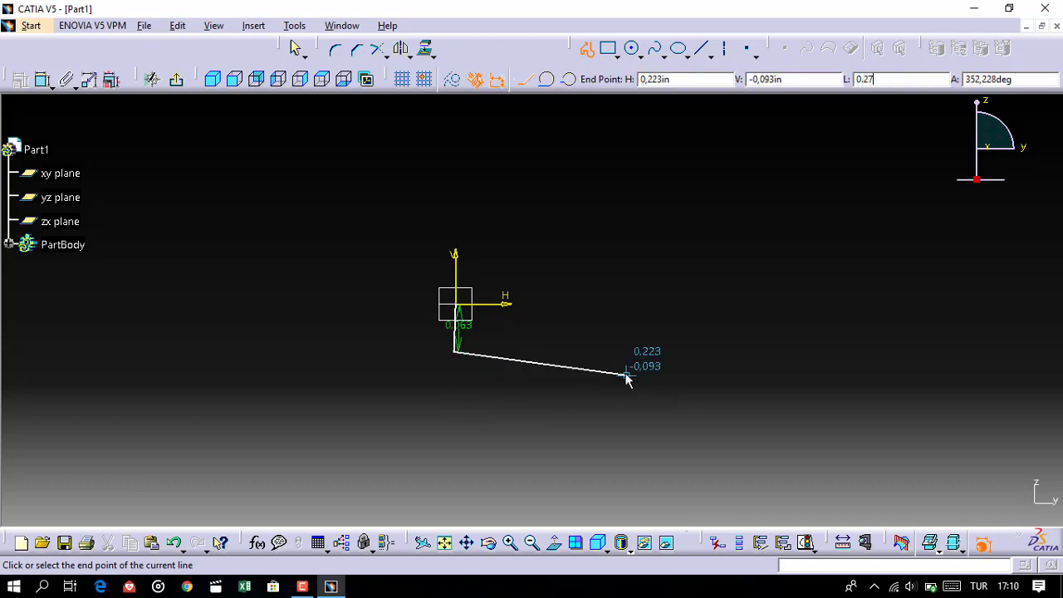
left_click(686, 359)
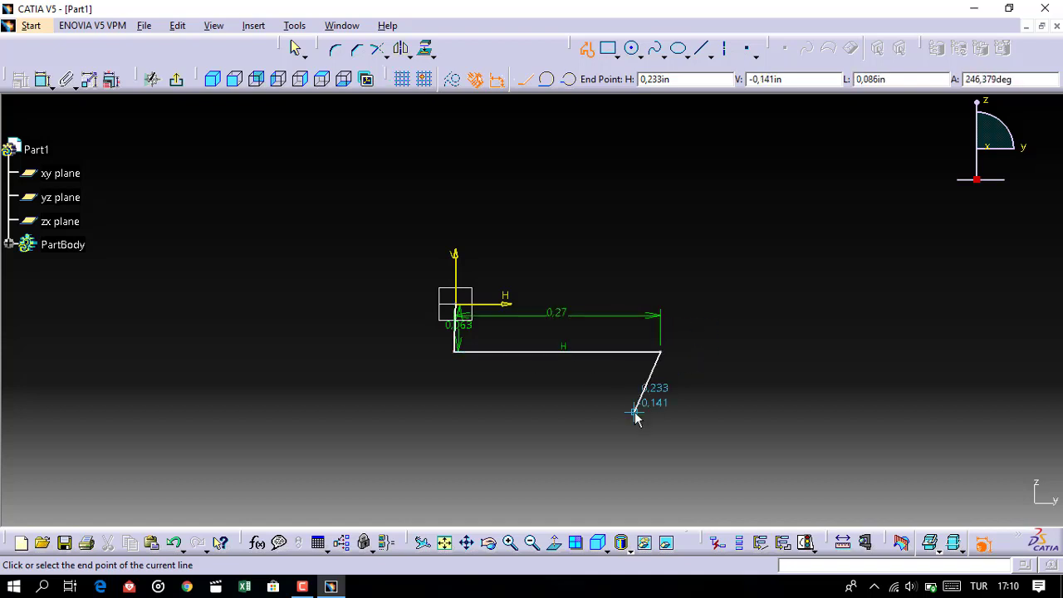
key("Tab")
key("Tab")
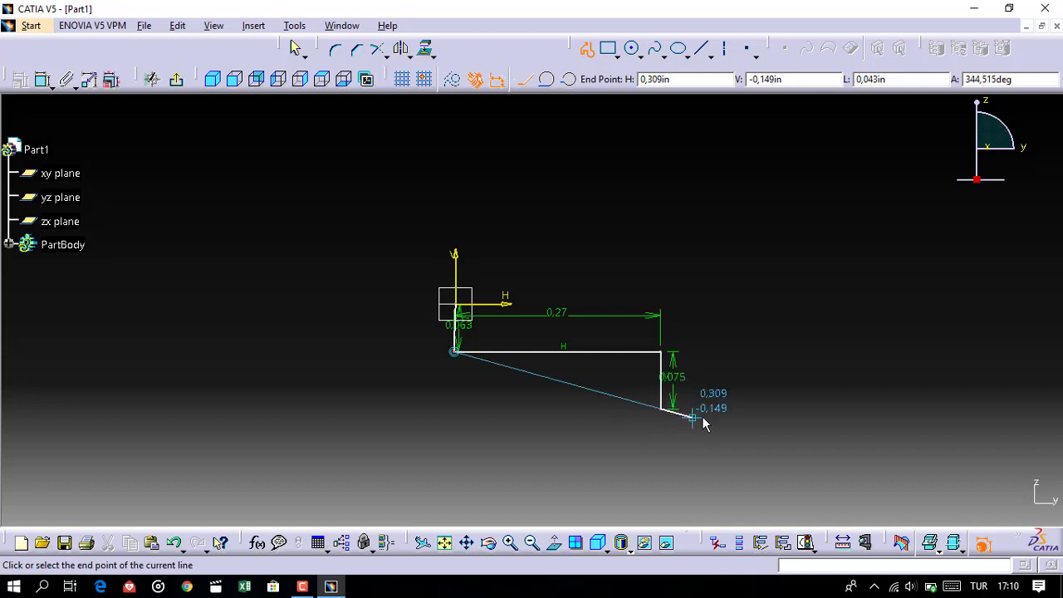
key("Tab")
key("Tab")
key("Tab")
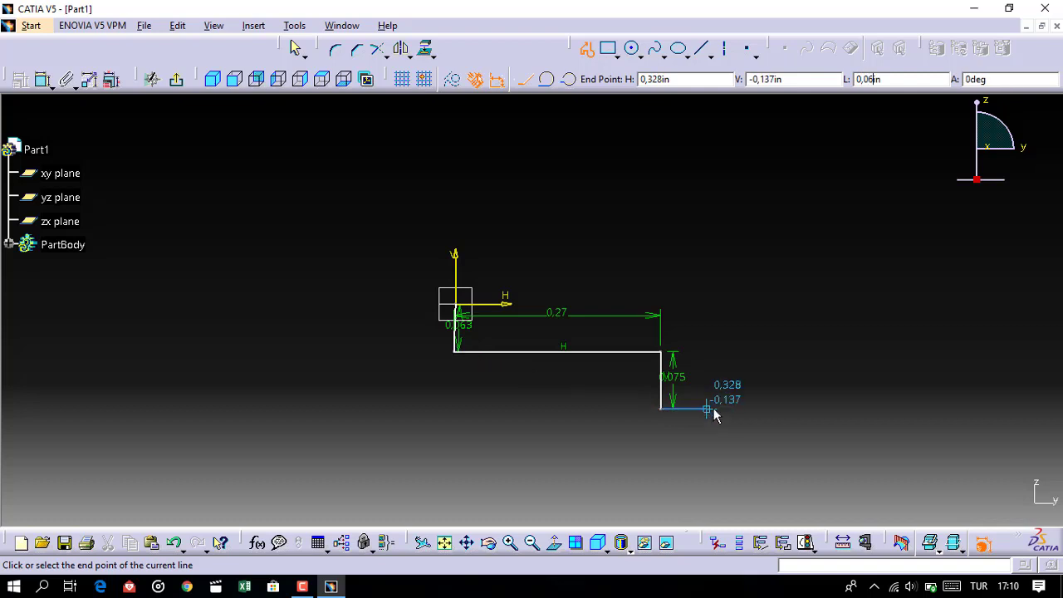
left_click(712, 410)
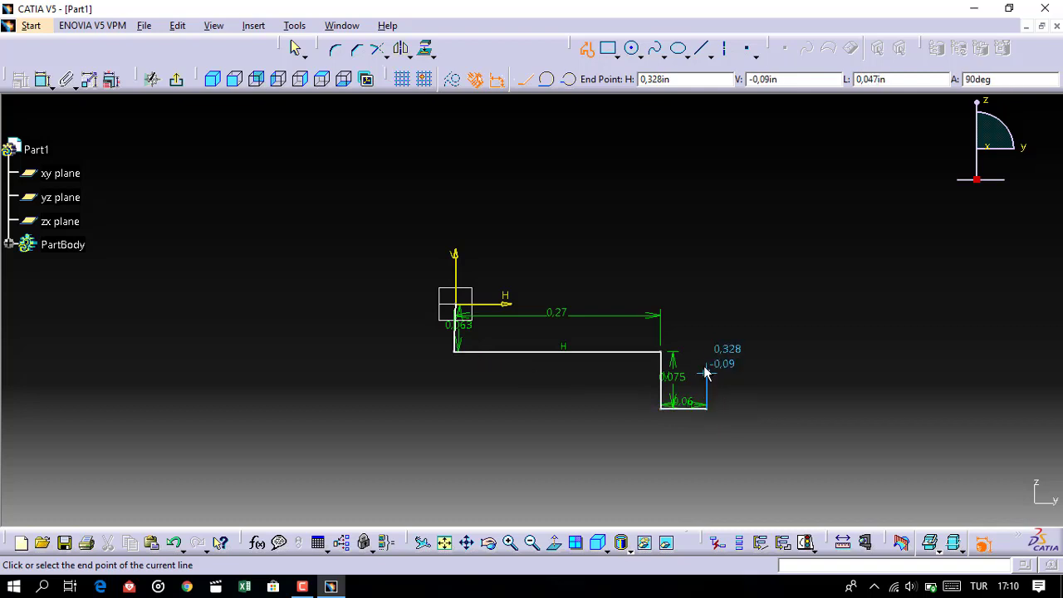
key("Escape")
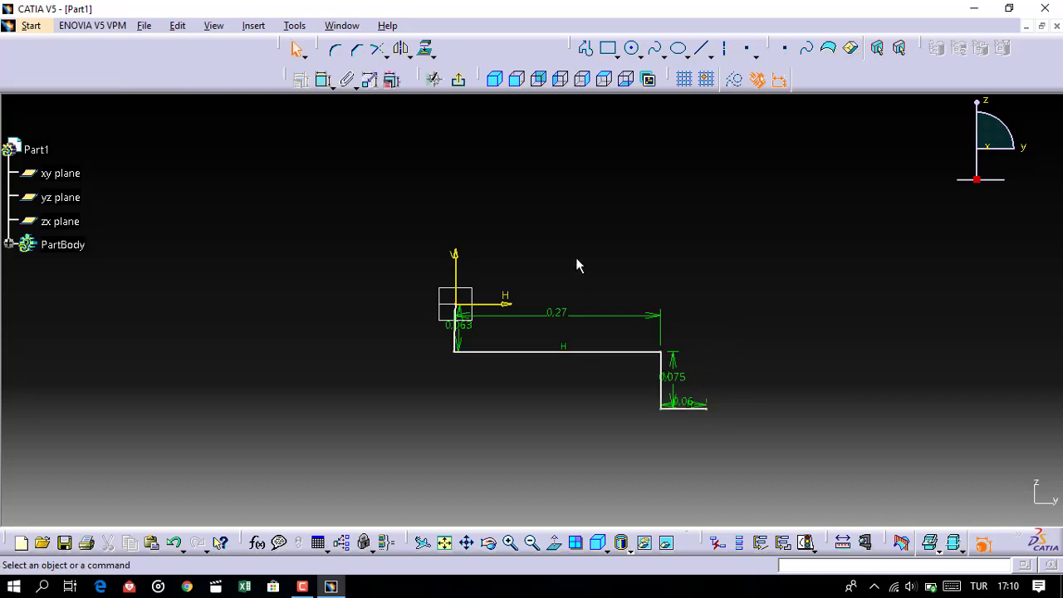
Add a radius 9.31 circle, pull its edge near the bottom line's end, and select that line.
left_click(634, 48)
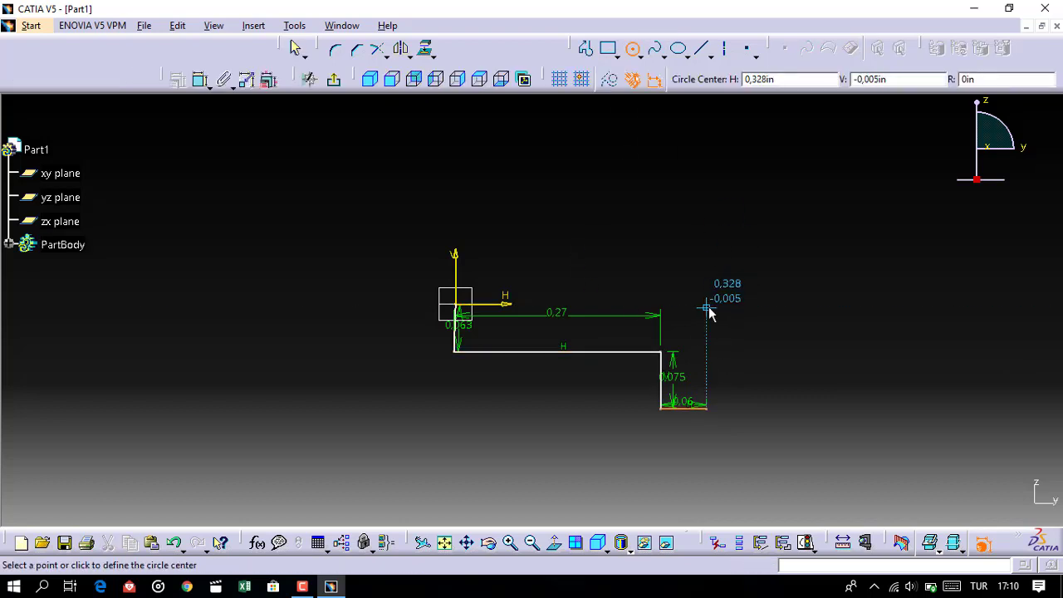
left_click(683, 307)
type("9,31")
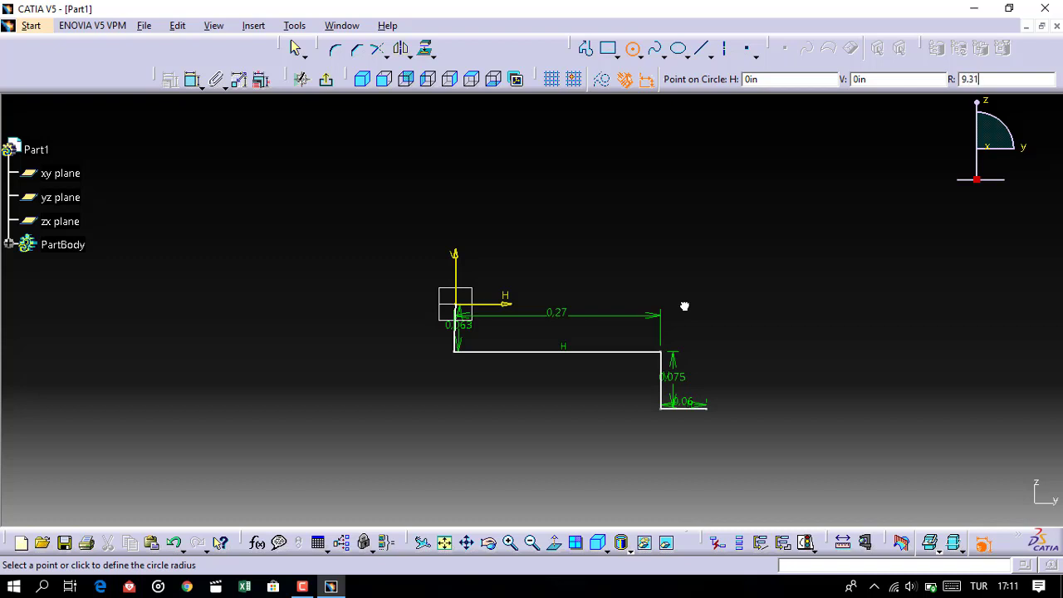
key("Return")
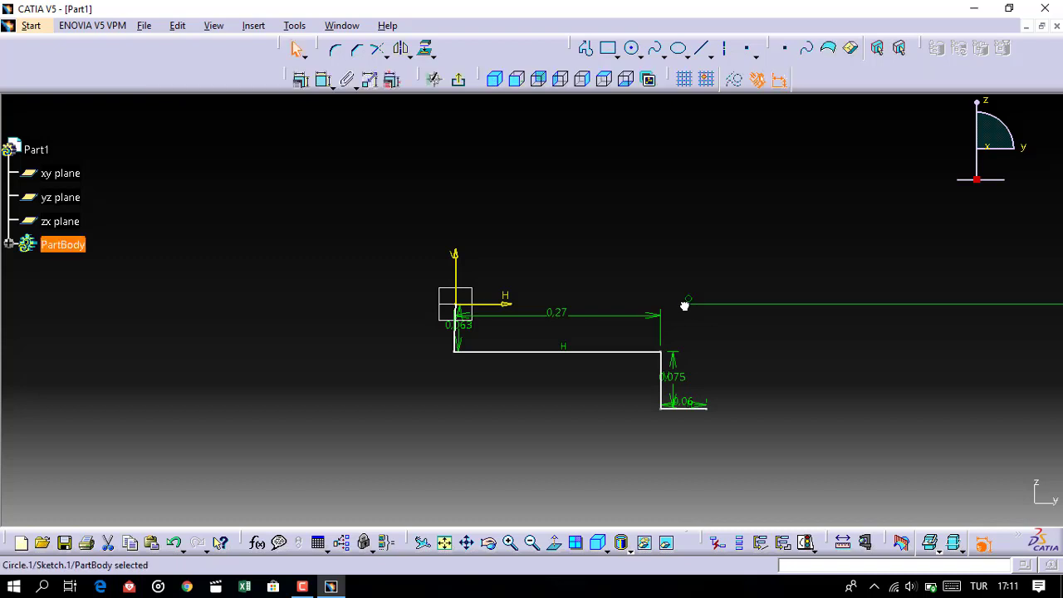
mouse_move(711, 291)
middle_mouse_down()
mouse_move(770, 409)
mouse_move(733, 483)
mouse_move(737, 470)
middle_mouse_up()
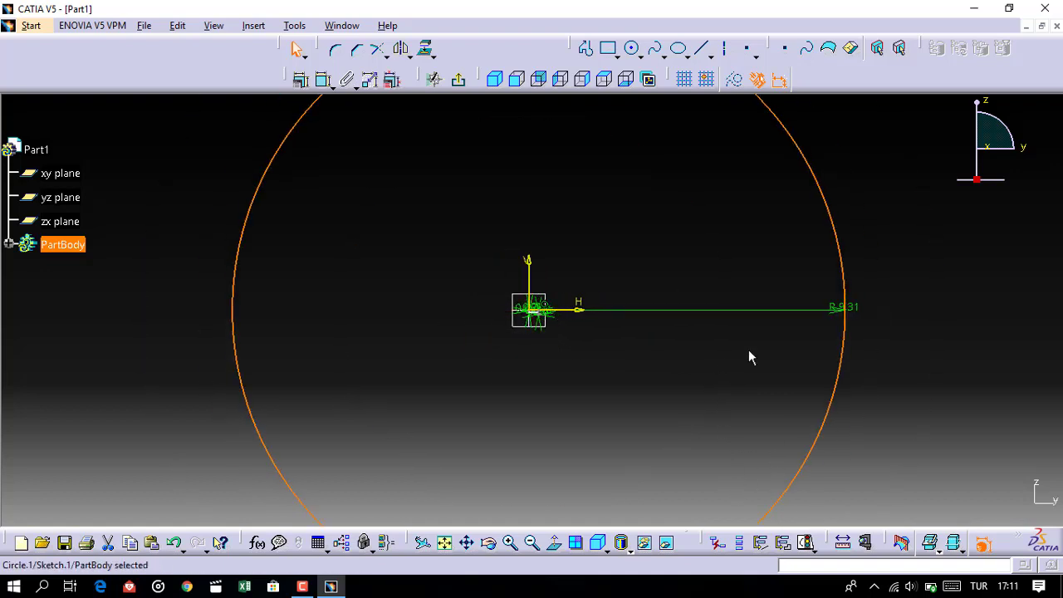
left_click_drag(841, 331, 564, 348)
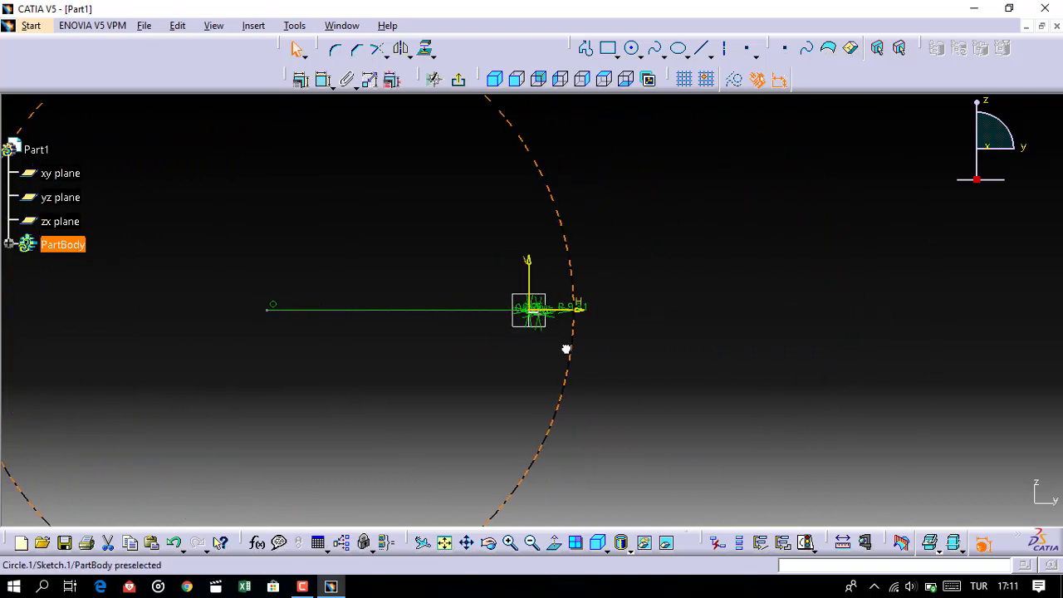
mouse_move(590, 222)
middle_mouse_down()
mouse_move(632, 367)
mouse_move(623, 230)
mouse_move(684, 258)
mouse_move(766, 394)
middle_mouse_up()
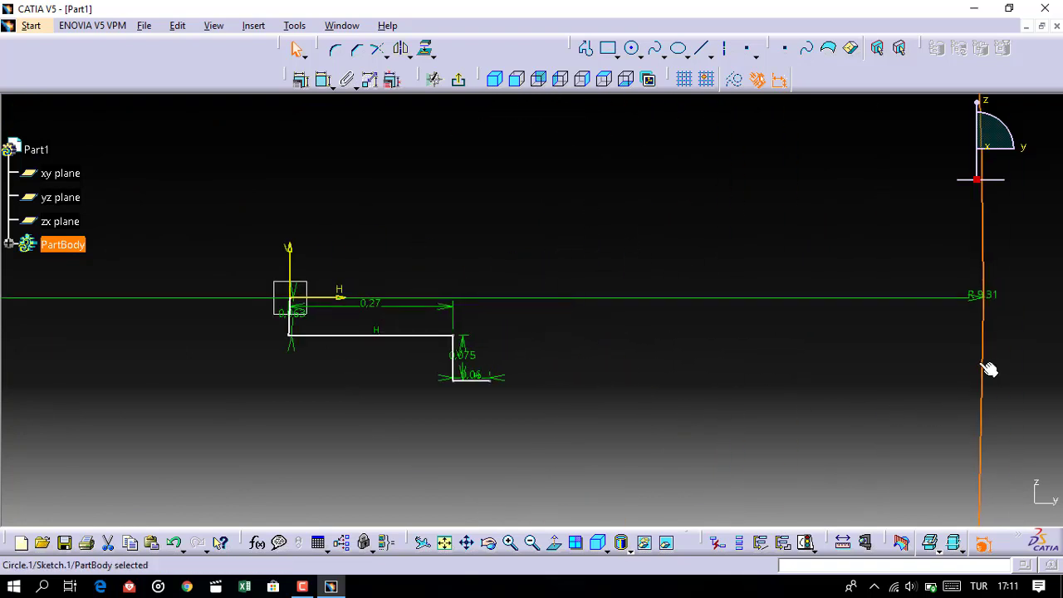
left_click_drag(988, 369, 570, 356)
middle_click_drag(532, 435, 516, 405)
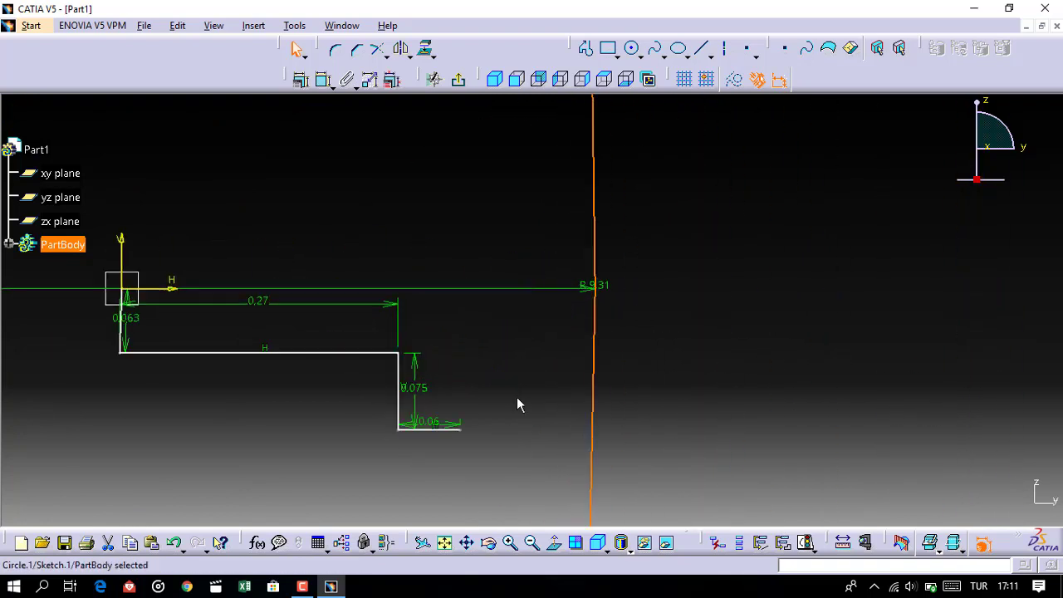
left_click(467, 432)
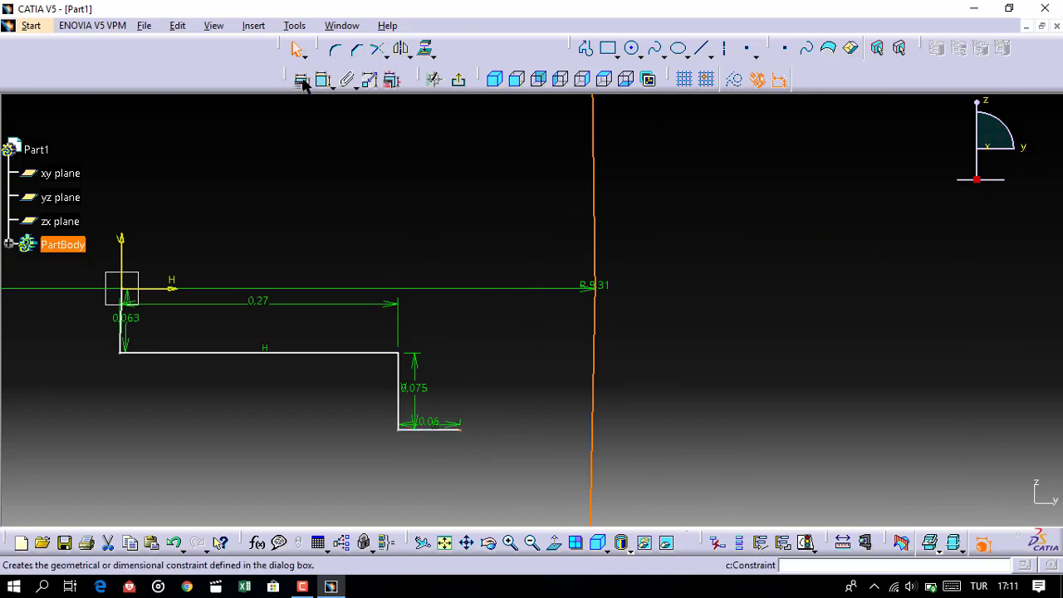
Make the circle coincident with the bottom line's end point.
left_click(300, 79)
left_click(963, 231)
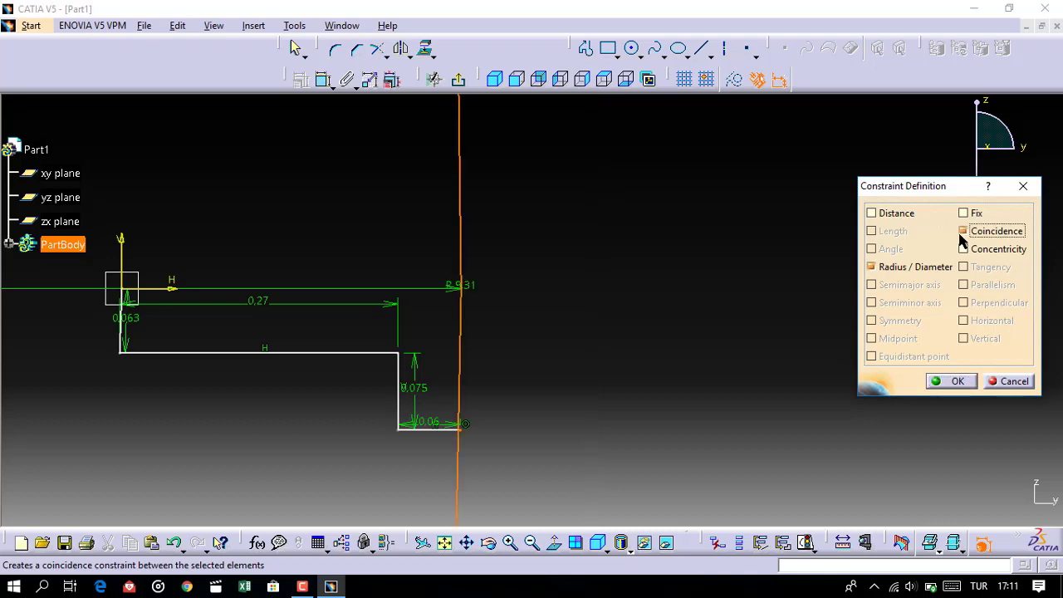
left_click(955, 381)
Change the circle's radius dimension from 9.31 to 0.31.
middle_click_drag(669, 349, 667, 371)
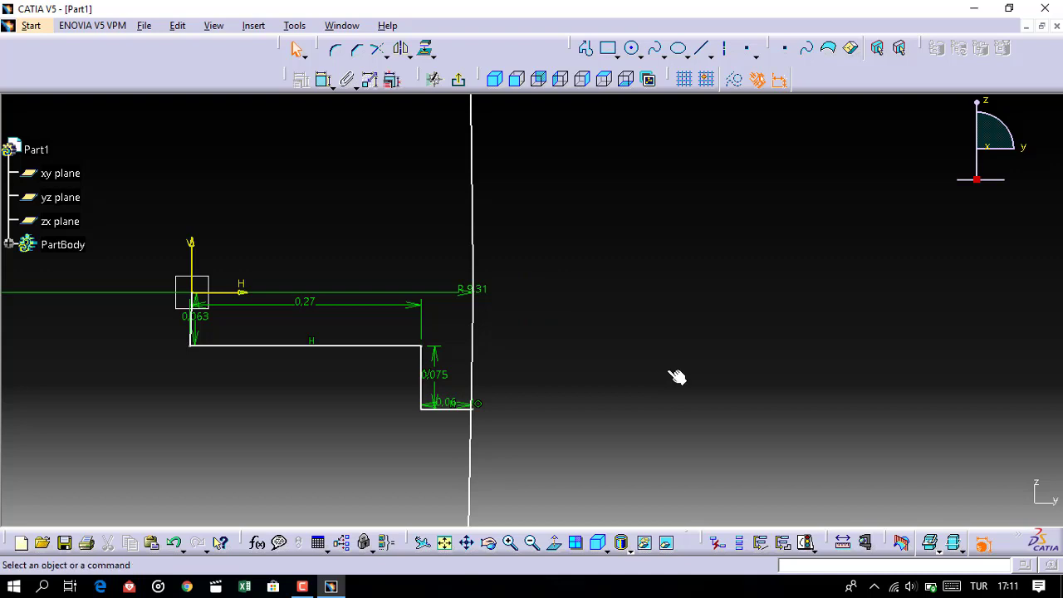
middle_click_drag(671, 374, 669, 387)
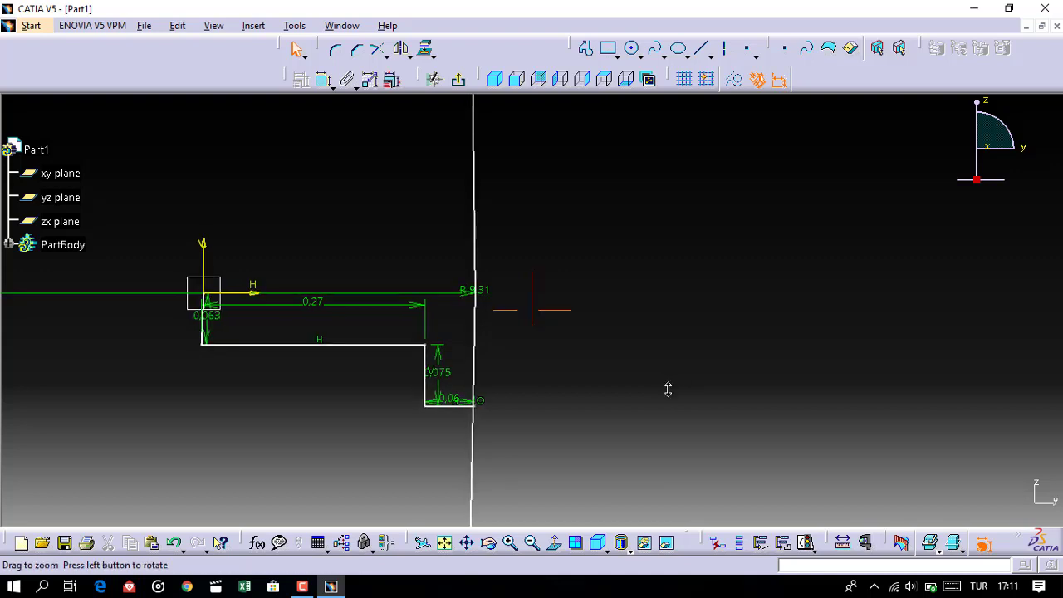
double_click(484, 294)
type("0.31")
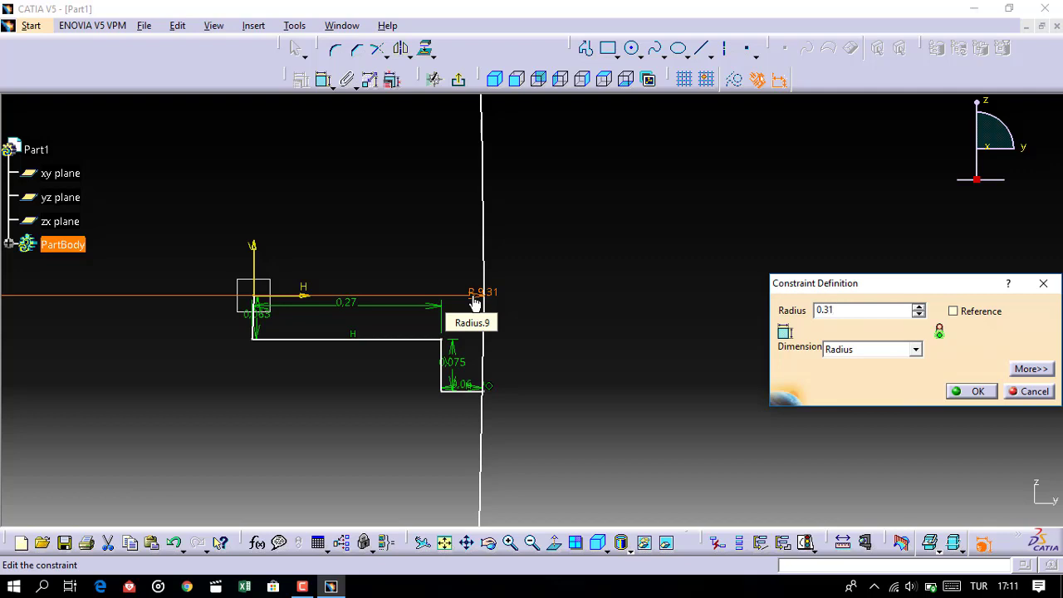
key("Return")
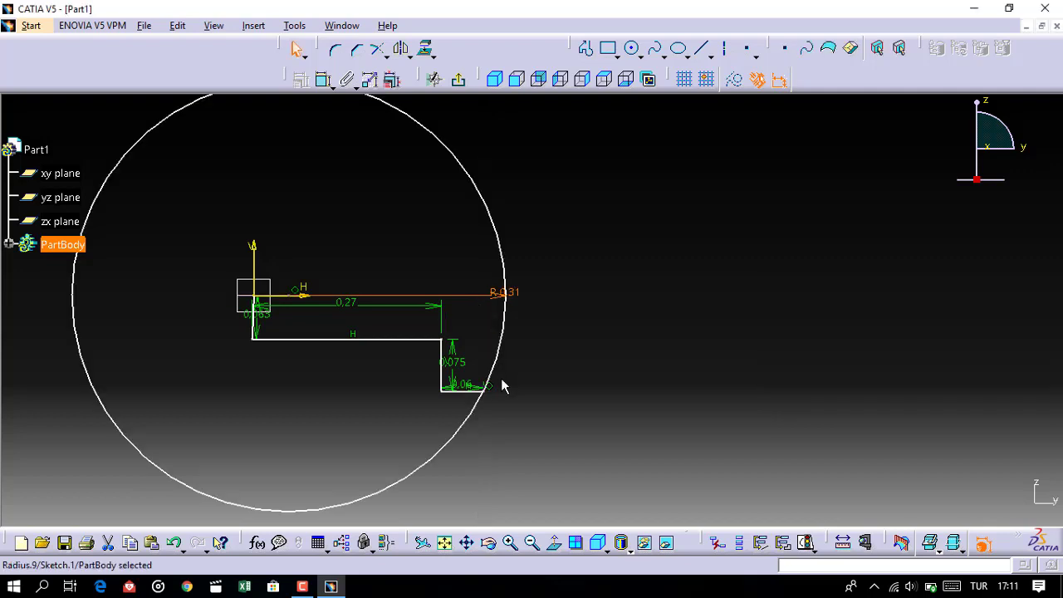
mouse_move(500, 380)
middle_mouse_down()
mouse_move(502, 311)
mouse_move(560, 343)
middle_mouse_up()
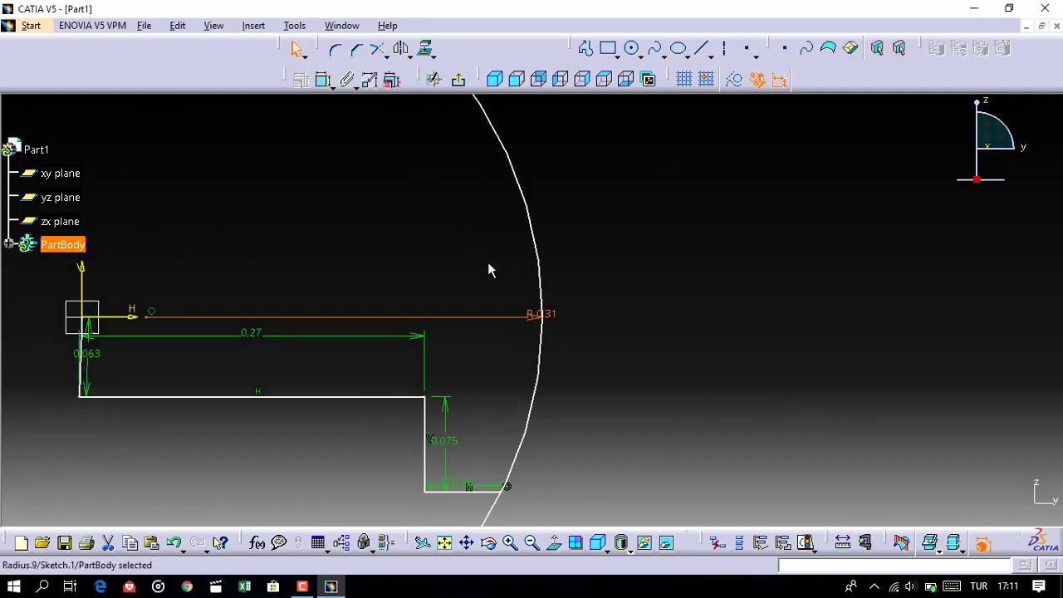
Draw a top line from the origin to the circle.
left_click(701, 47)
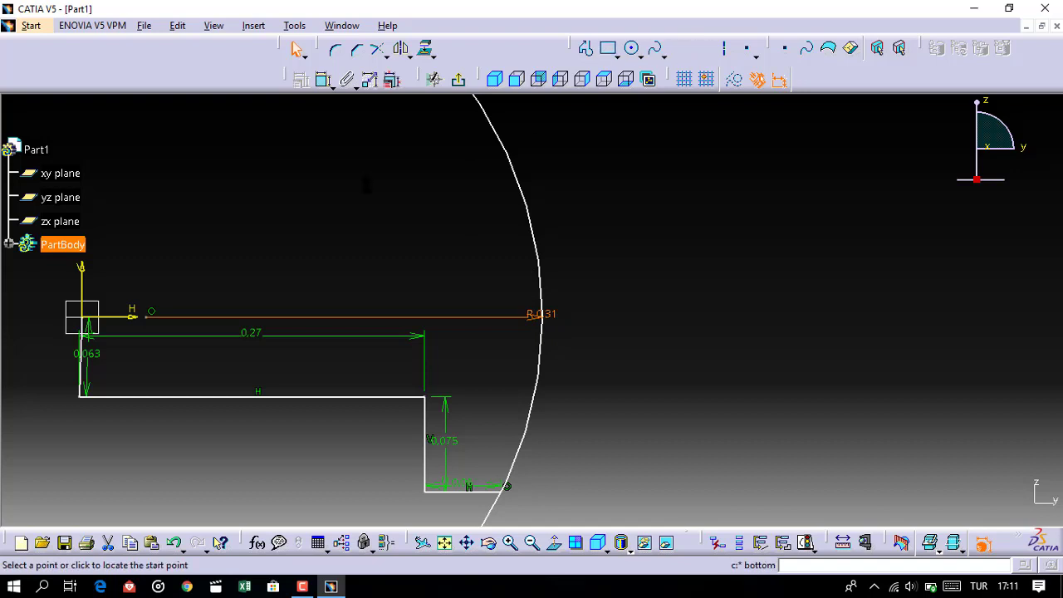
left_click(88, 323)
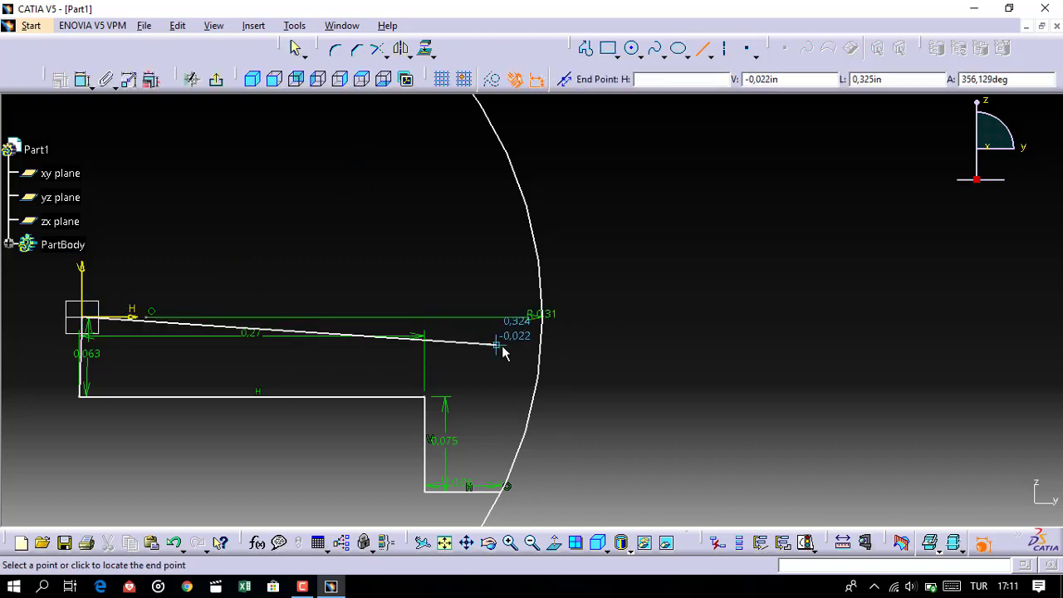
left_click(548, 319)
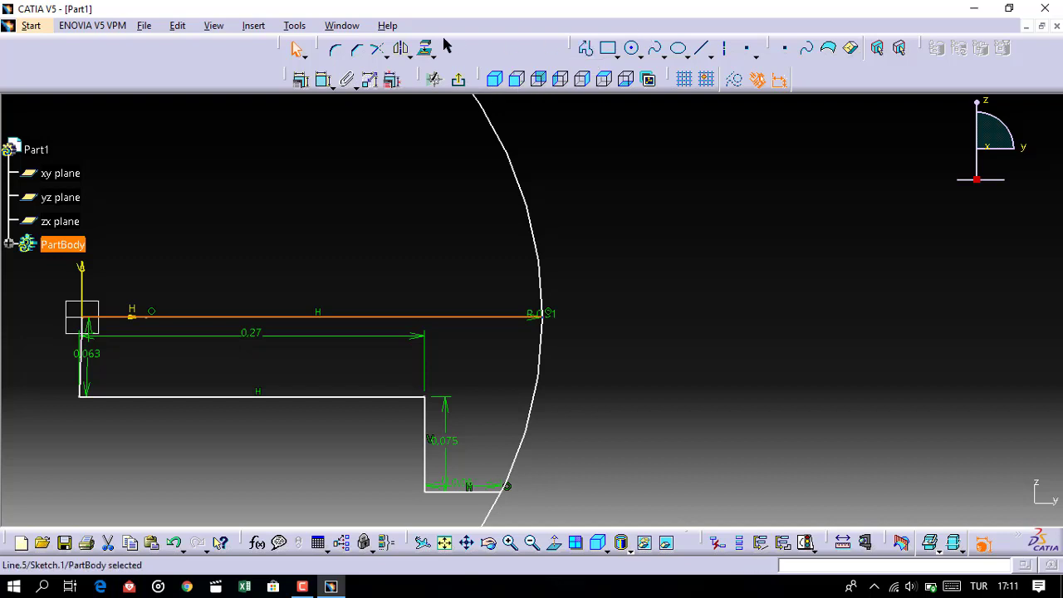
Quick-trim the circle to the domed head arc, then exit the sketch for a Shaft.
left_click(387, 55)
left_click(399, 125)
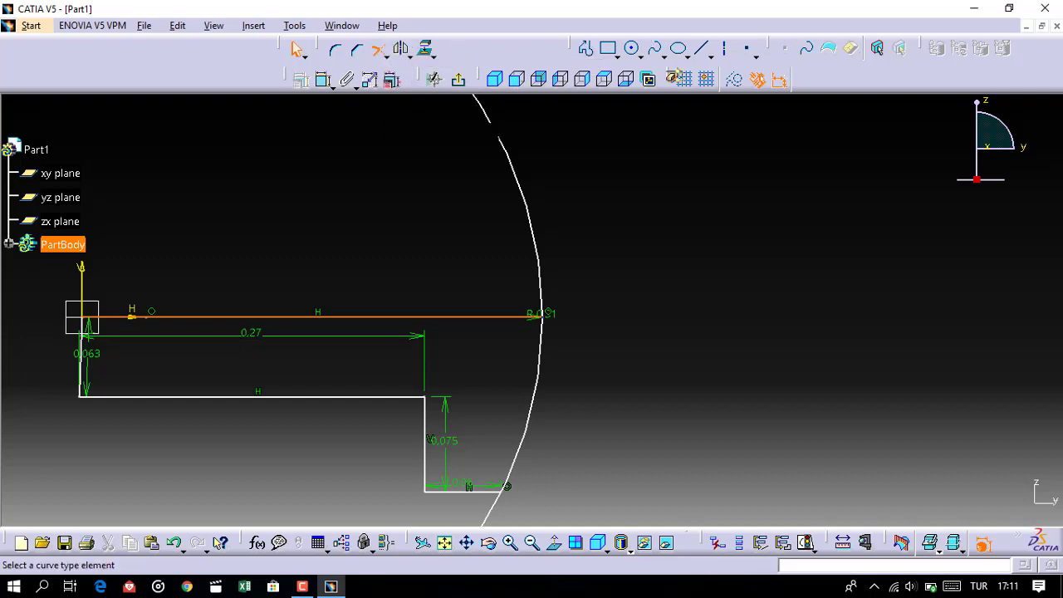
left_click(505, 142)
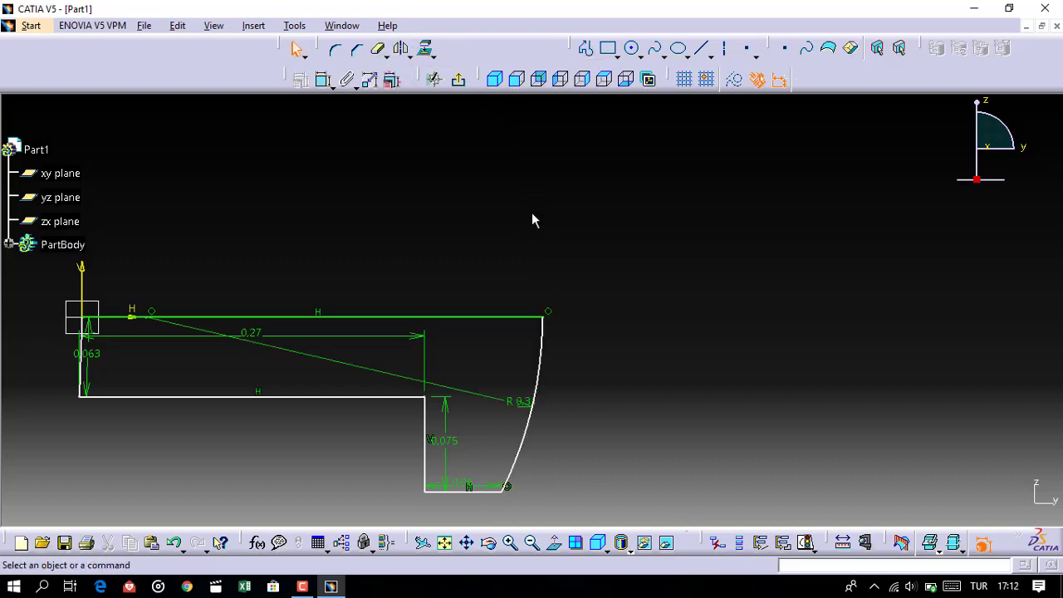
middle_click_drag(532, 218, 492, 197)
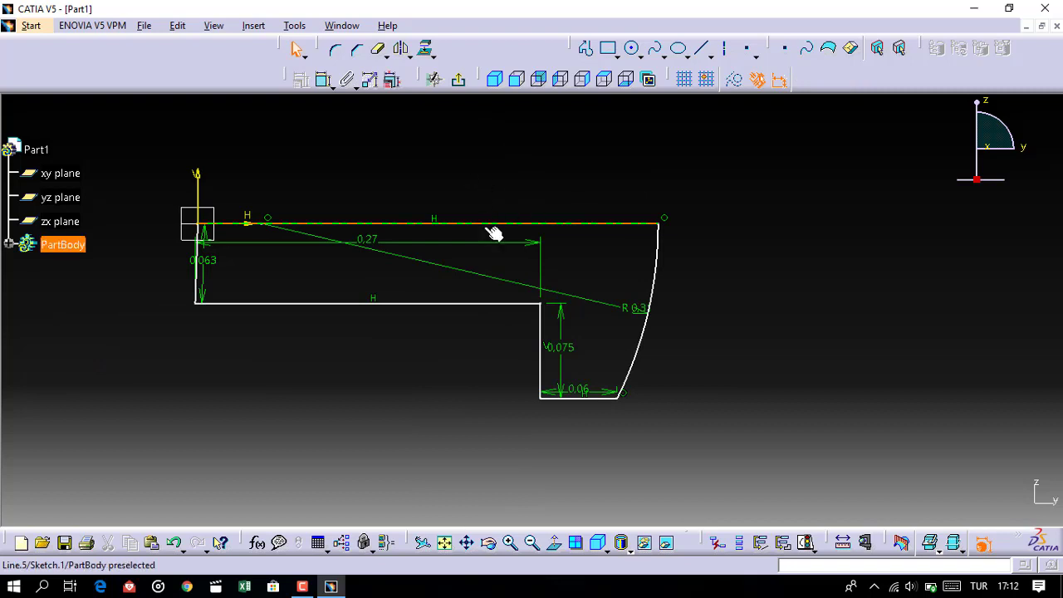
left_click(460, 86)
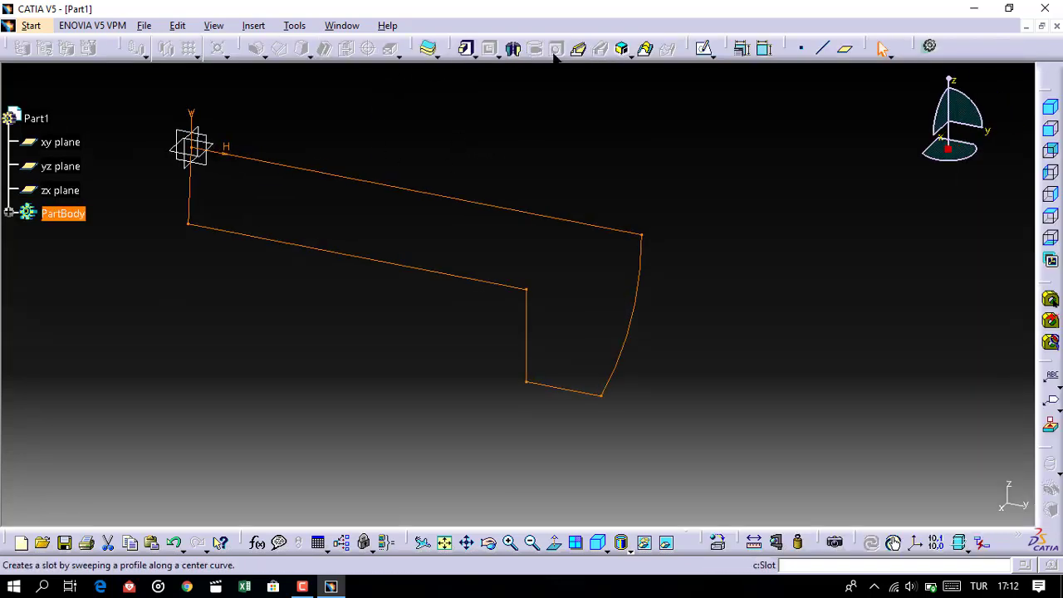
left_click(515, 50)
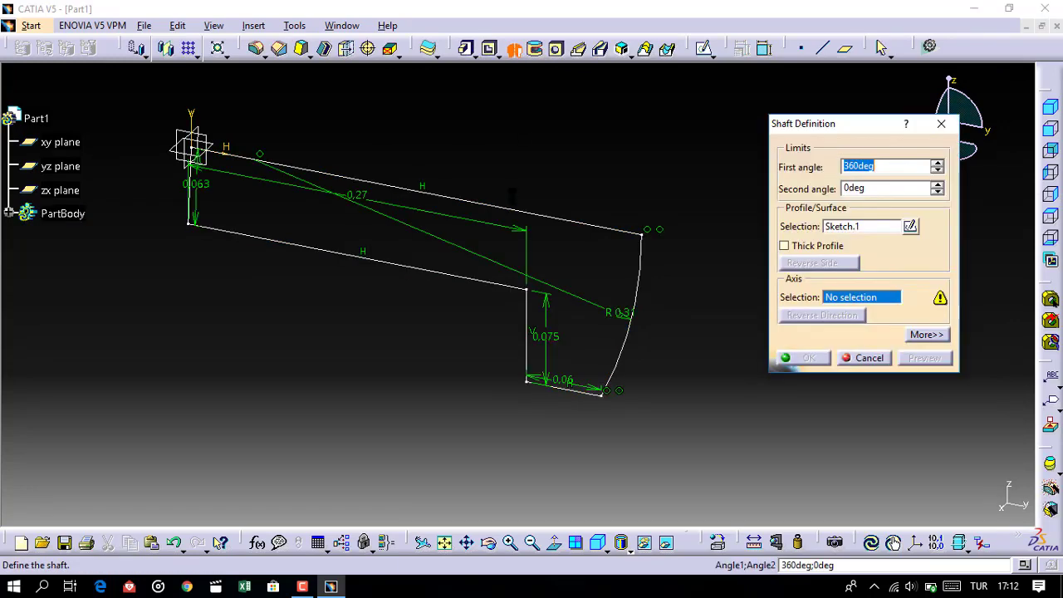
Revolve Sketch.1 360° about its top edge into Shaft.1, then orbit to inspect it.
left_click(520, 211)
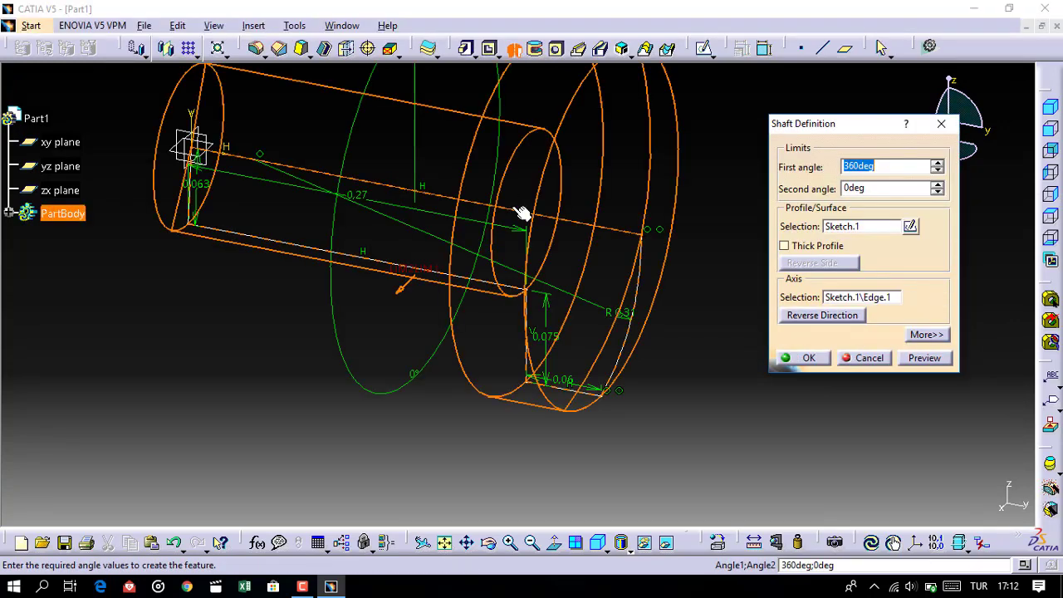
left_click(803, 360)
mouse_move(723, 313)
middle_mouse_down()
mouse_move(520, 140)
mouse_move(481, 199)
mouse_move(600, 216)
mouse_move(570, 292)
middle_mouse_up()
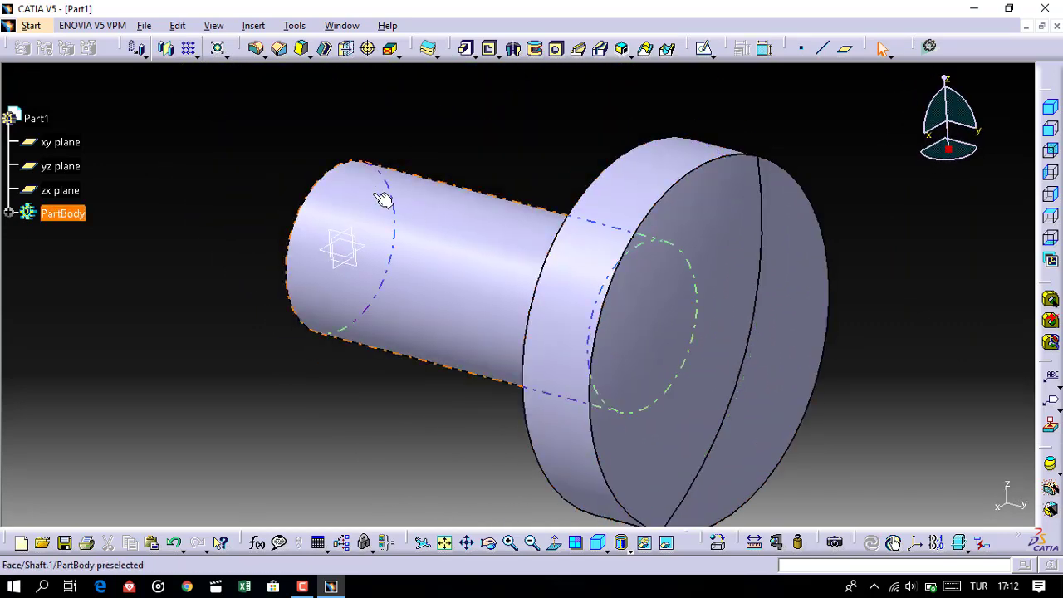
middle_click_drag(477, 242, 522, 155)
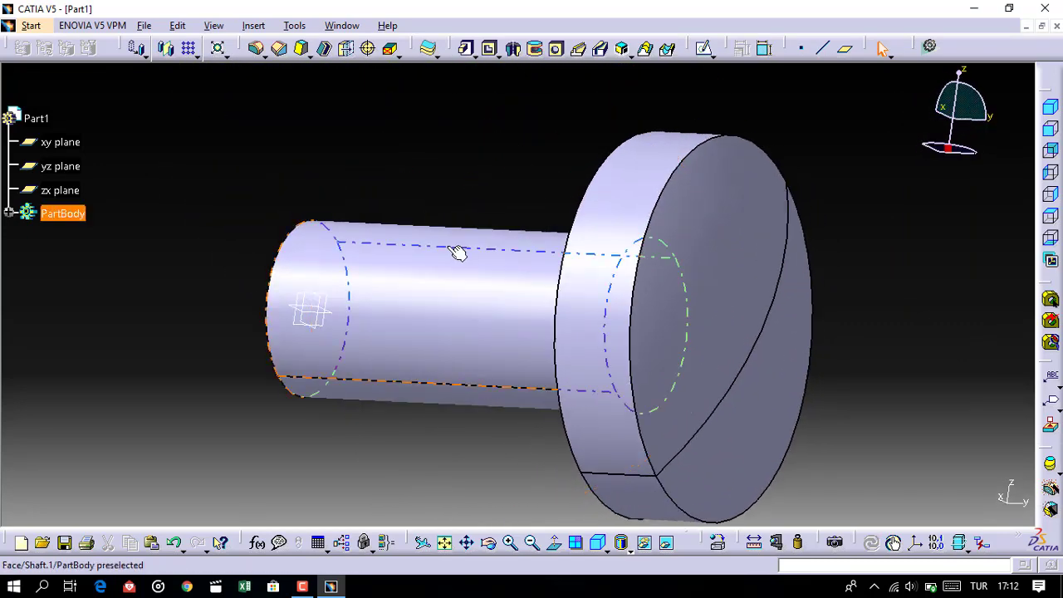
mouse_move(458, 249)
middle_mouse_down()
mouse_move(562, 287)
mouse_move(467, 288)
middle_mouse_up()
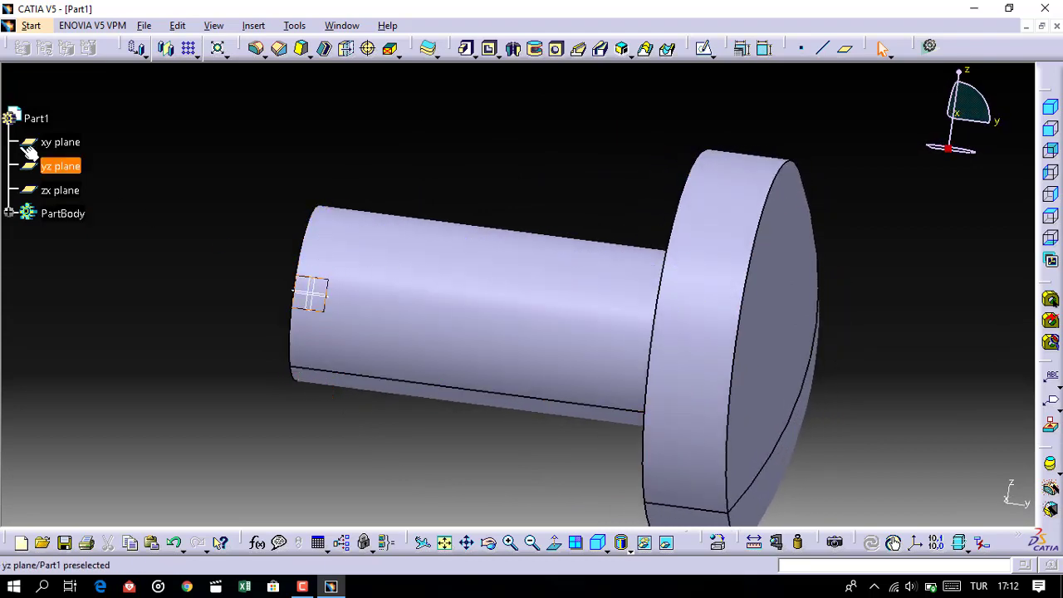
Expand PartBody and reopen Sketch.1 for editing.
left_click(336, 284)
left_click(10, 213)
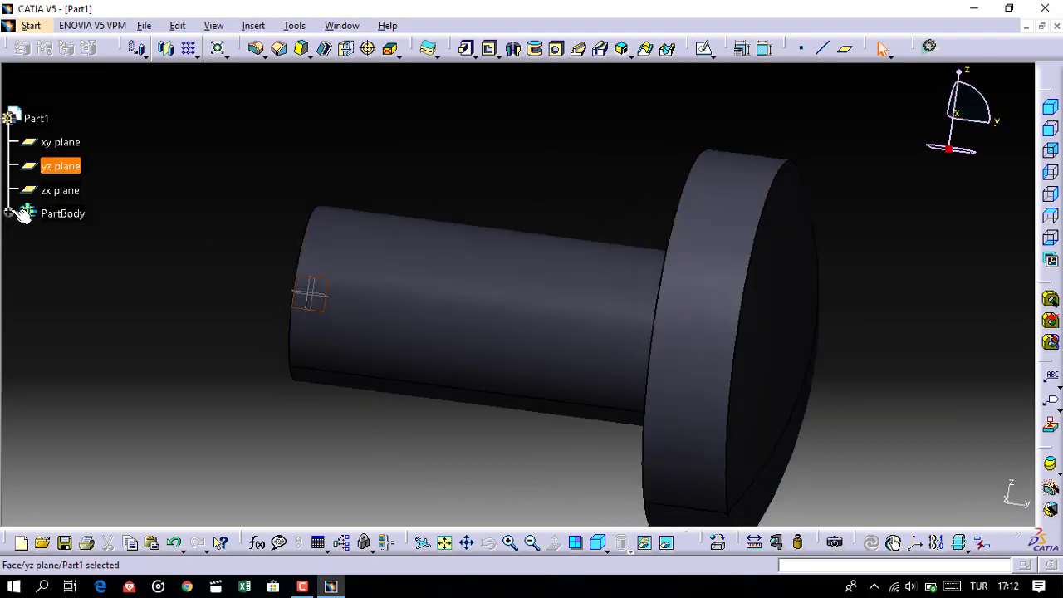
left_click(10, 213)
left_click(20, 217)
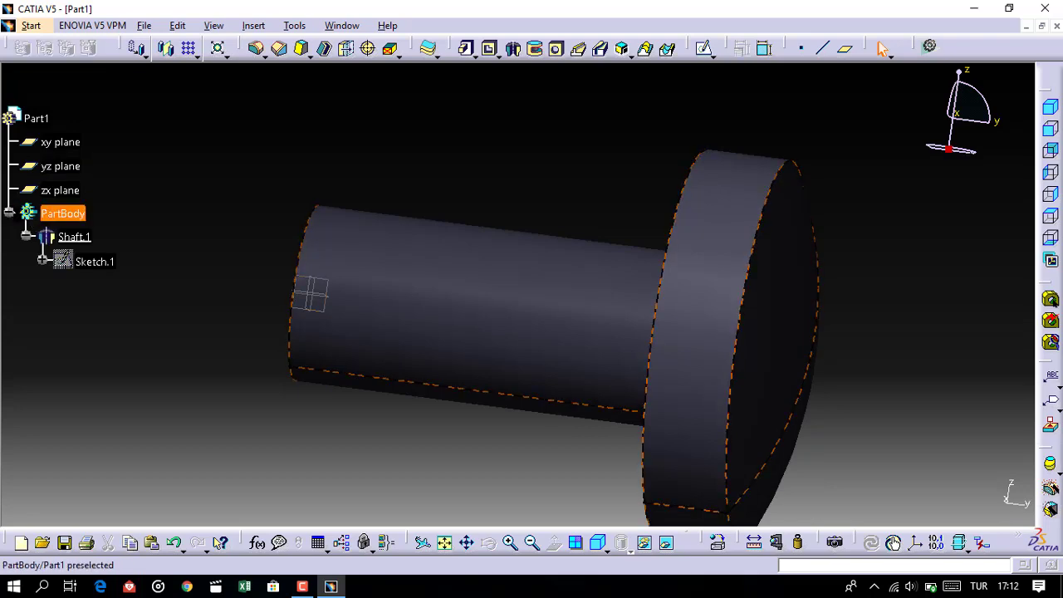
left_click(20, 218)
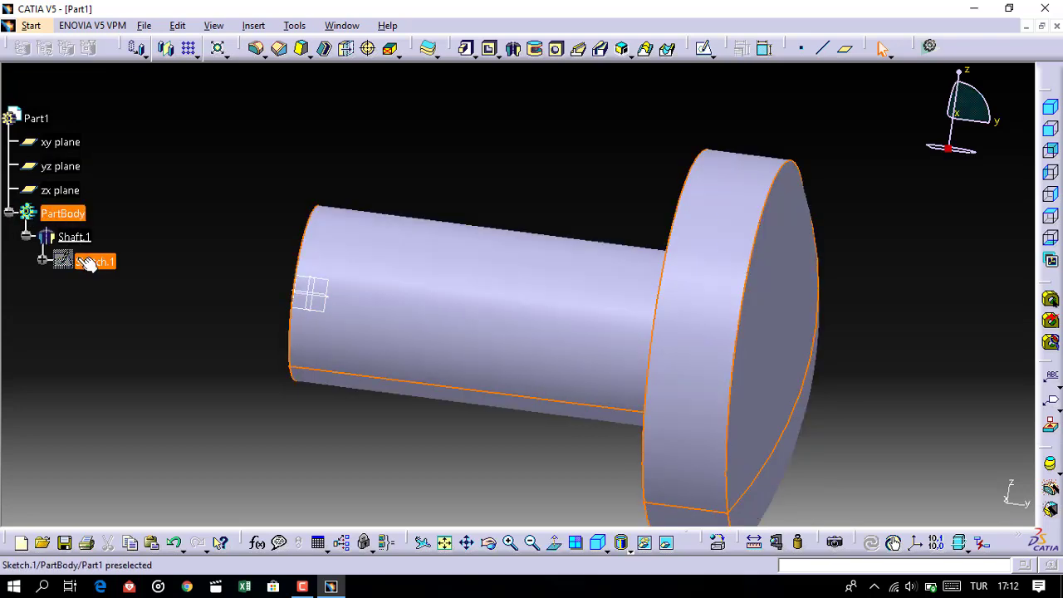
double_click(88, 263)
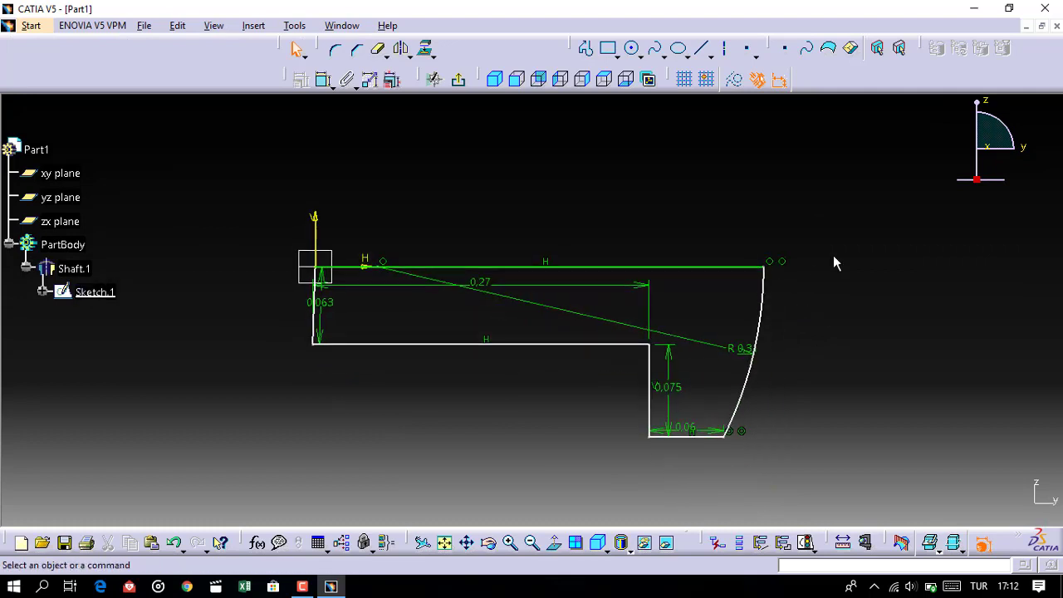
Select the arc and all five lines of the profile and copy them.
left_click_drag(853, 228, 396, 435)
left_click(544, 398)
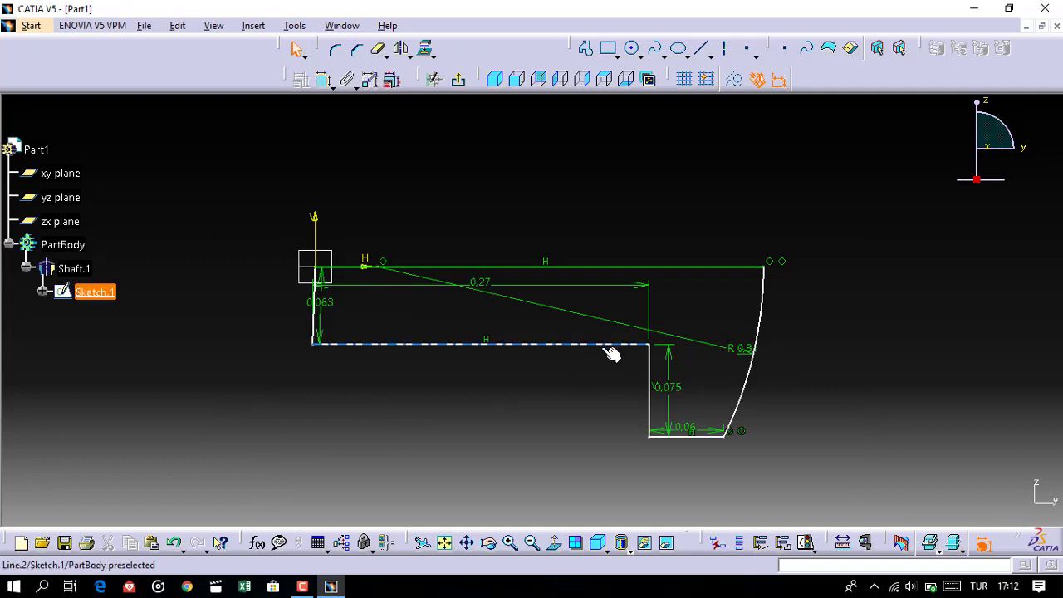
left_click(761, 286)
left_click(743, 266, "ctrl")
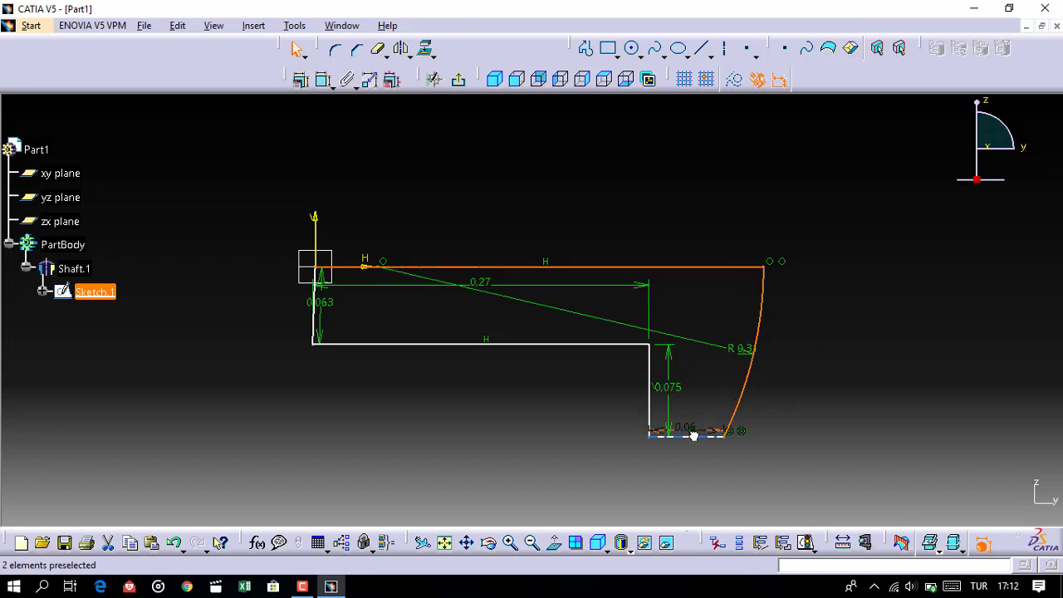
left_click(703, 435, "ctrl")
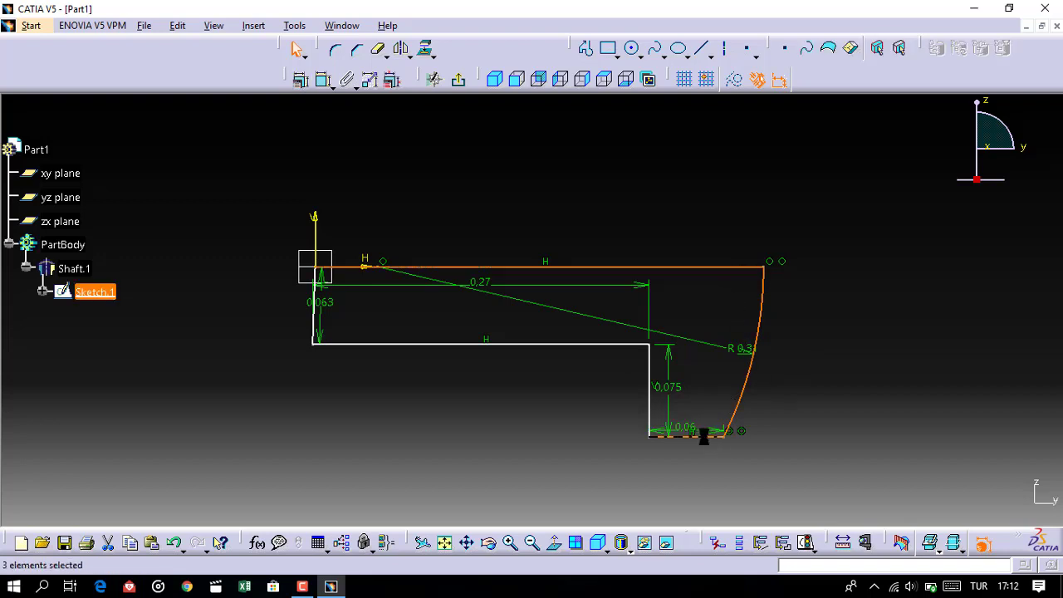
left_click(648, 392, "ctrl")
left_click(571, 344, "ctrl")
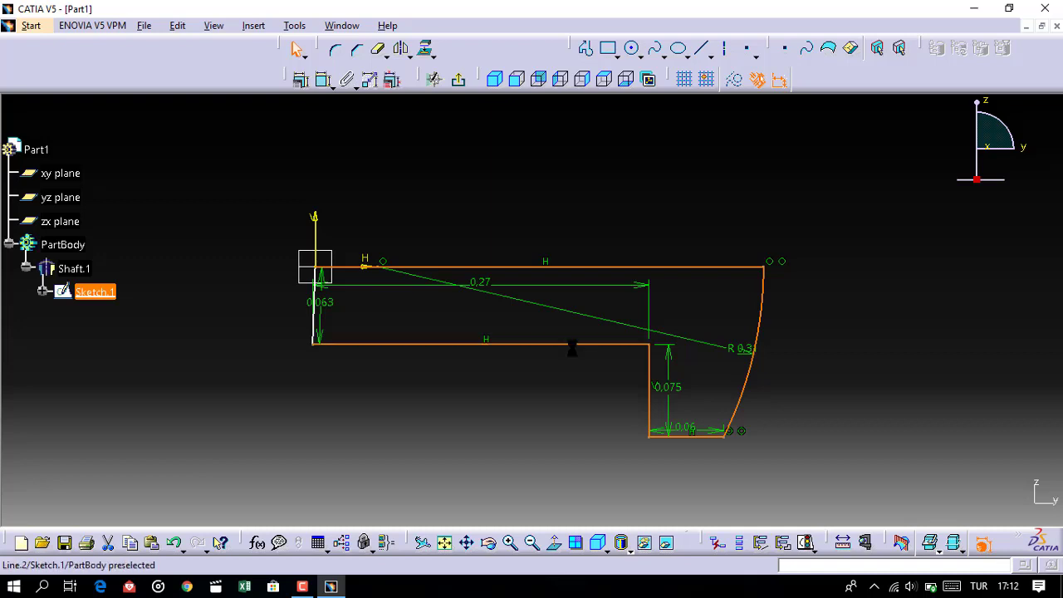
left_click(571, 344, "ctrl")
left_click(315, 320, "ctrl")
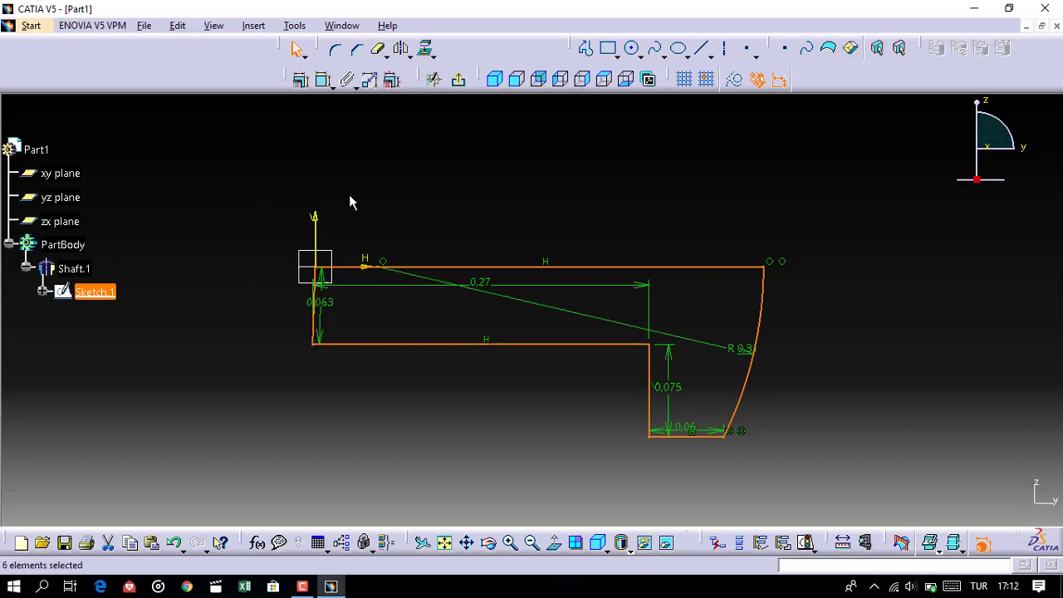
right_click(571, 268)
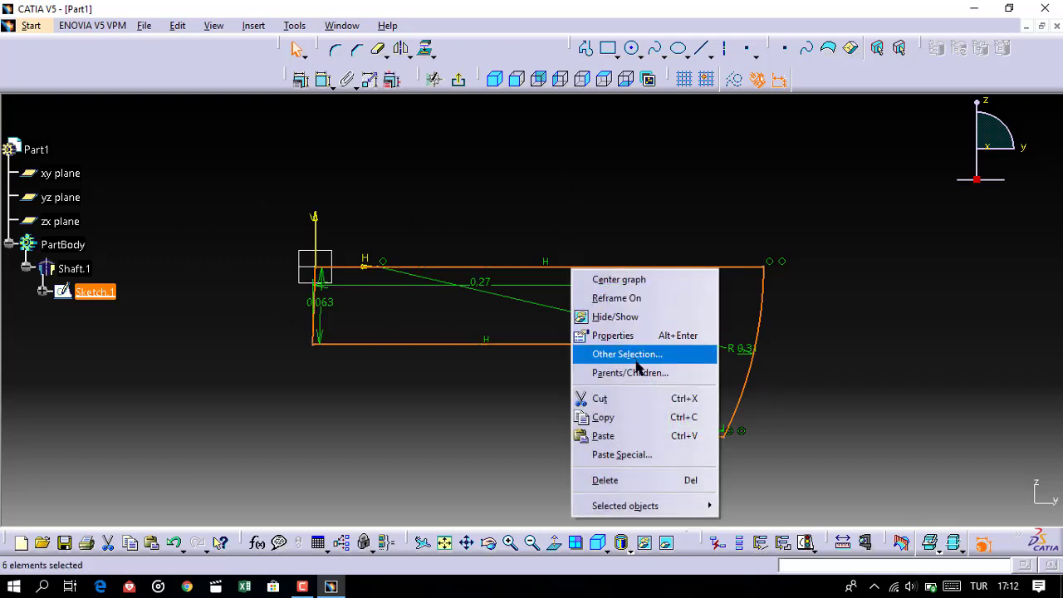
left_click(652, 417)
Paste the copied screw profile into a new yz-plane sketch, Sketch.2.
left_click(457, 79)
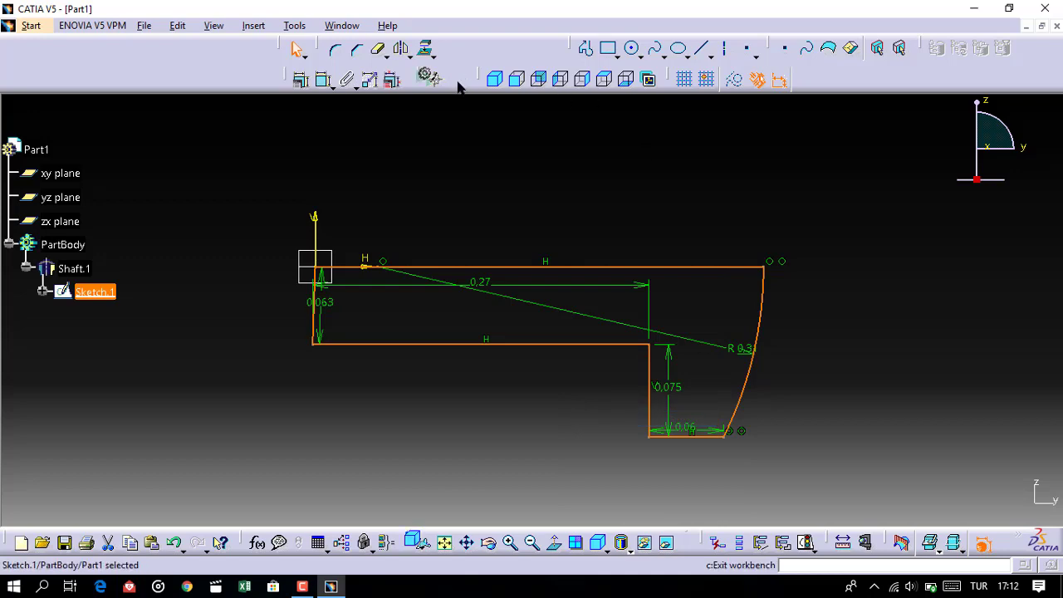
left_click(323, 214)
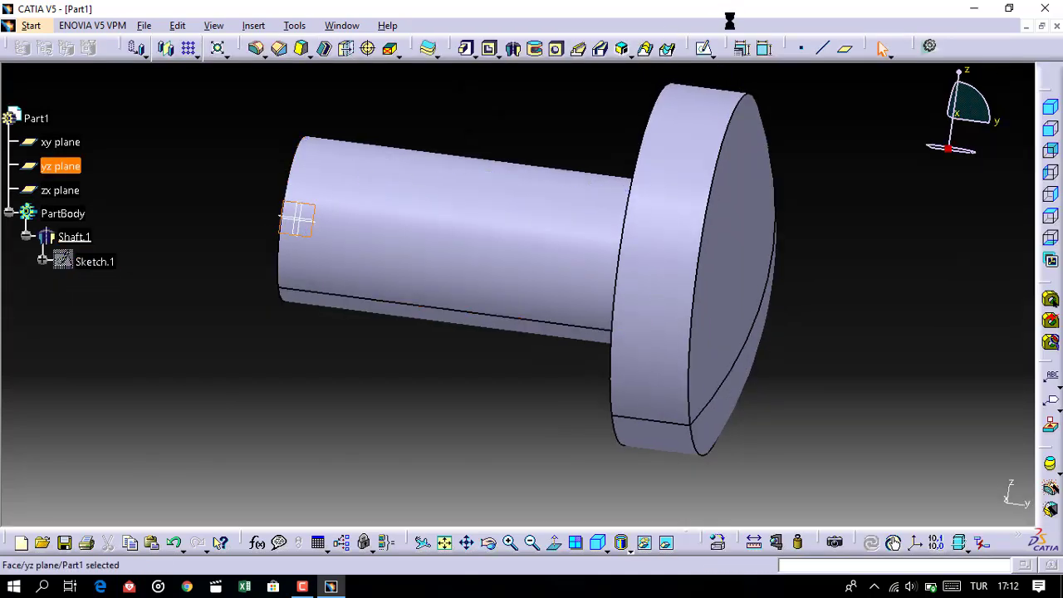
left_click(705, 50)
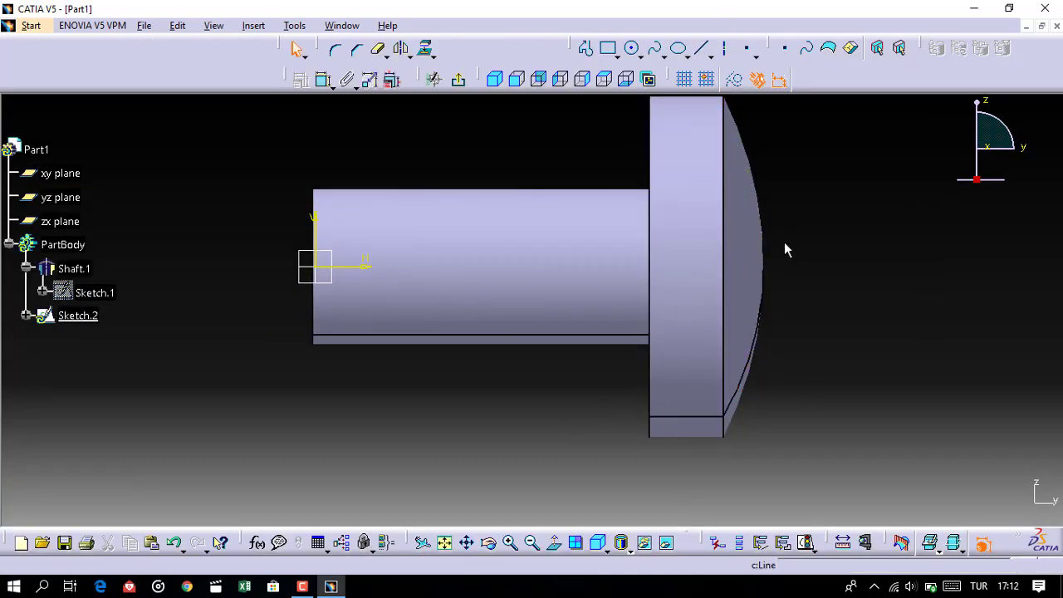
key("ctrl+v")
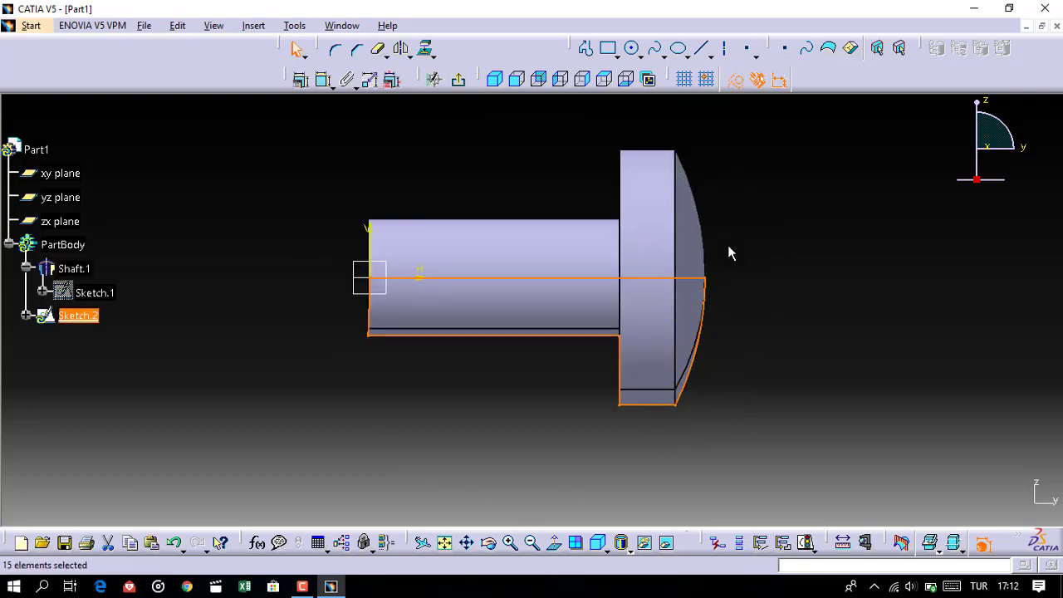
middle_click_drag(545, 304, 530, 377)
Select the pasted domed arc with the head's vertical and bottom edges.
left_click(708, 314)
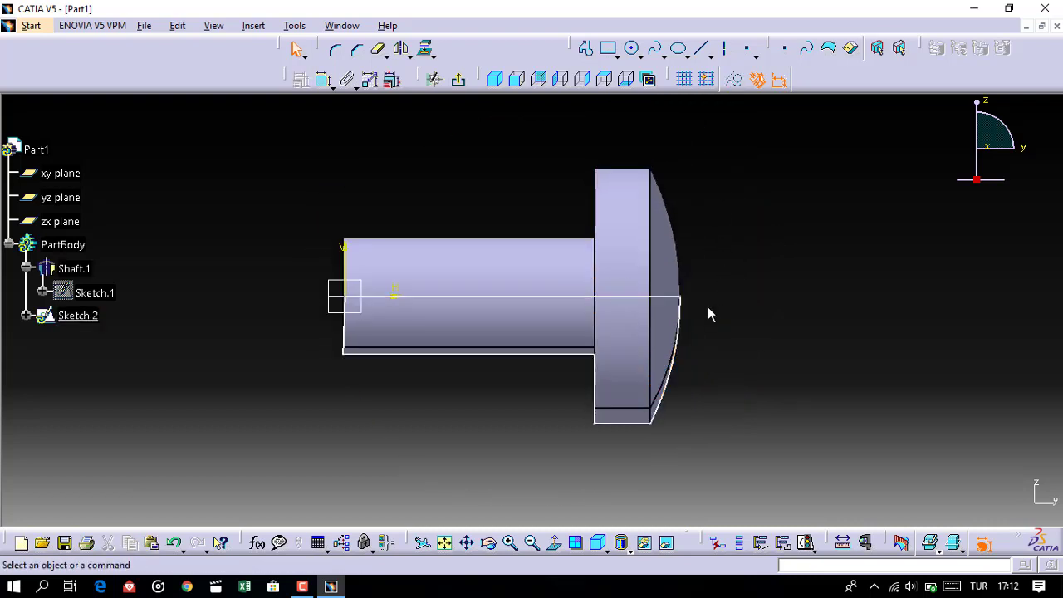
left_click(682, 347)
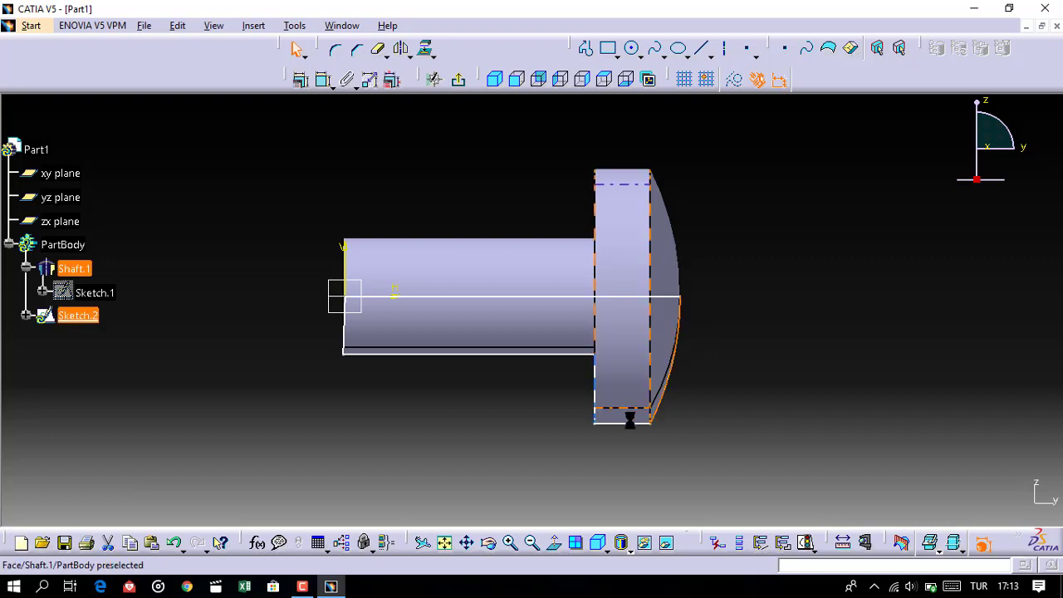
left_click(597, 394, "ctrl")
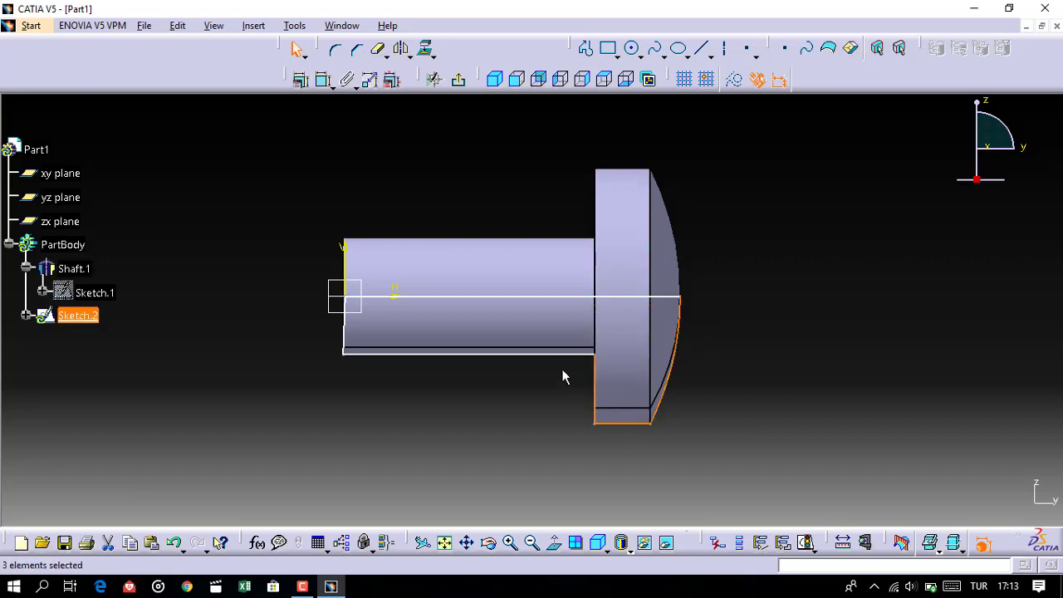
left_click(570, 357, "ctrl")
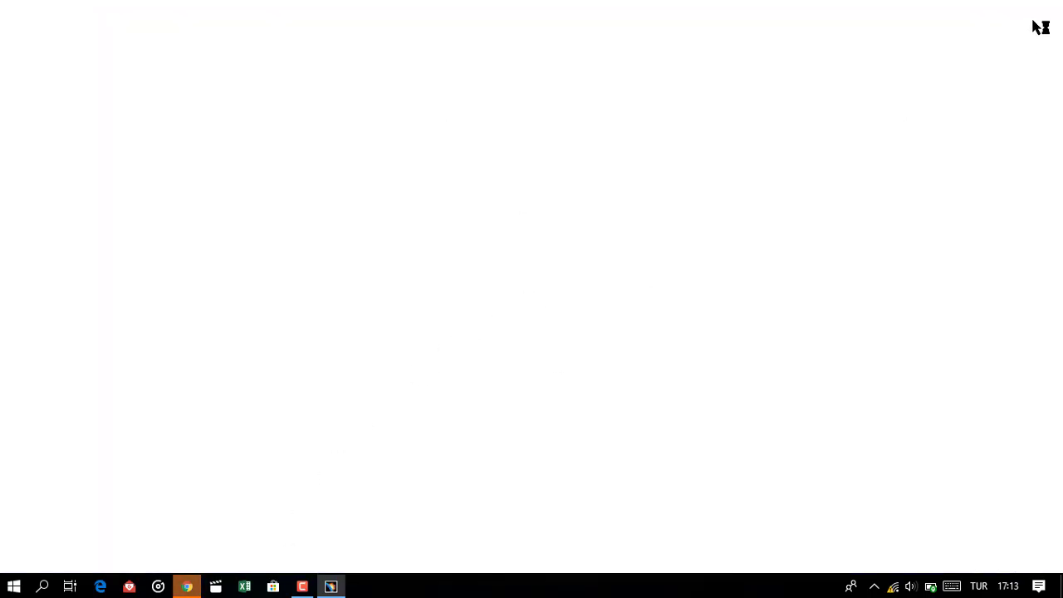
left_click(187, 586)
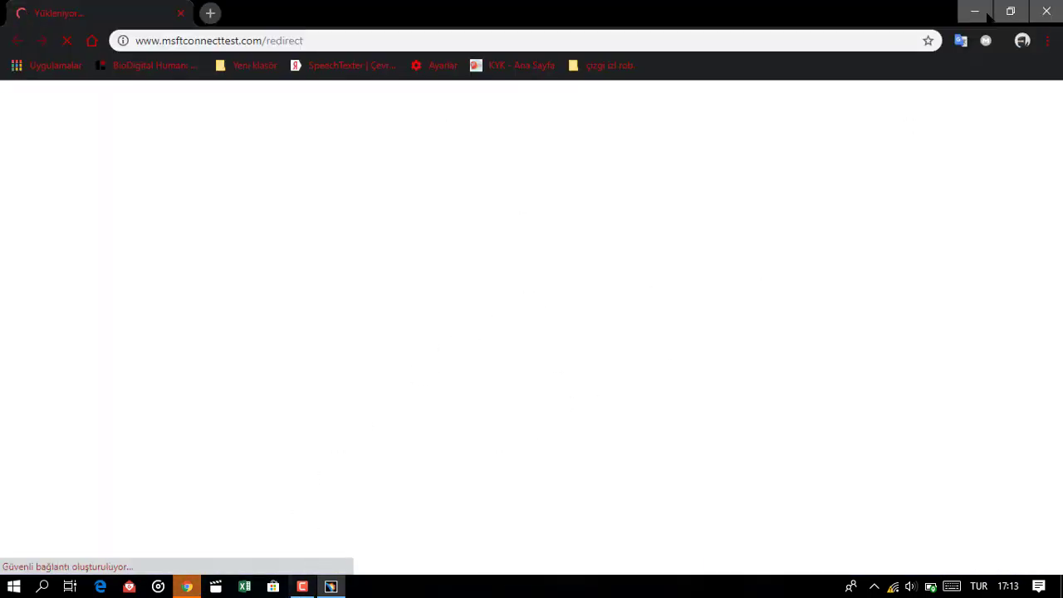
left_click(976, 11)
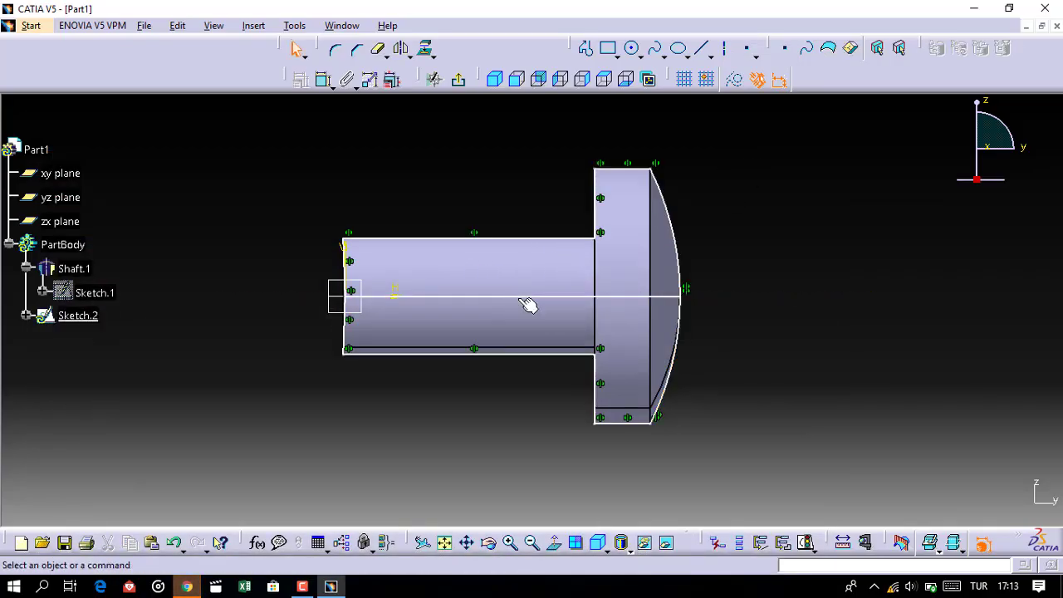
Recentre the Sketch.2 view and begin a new circle.
left_click(646, 325)
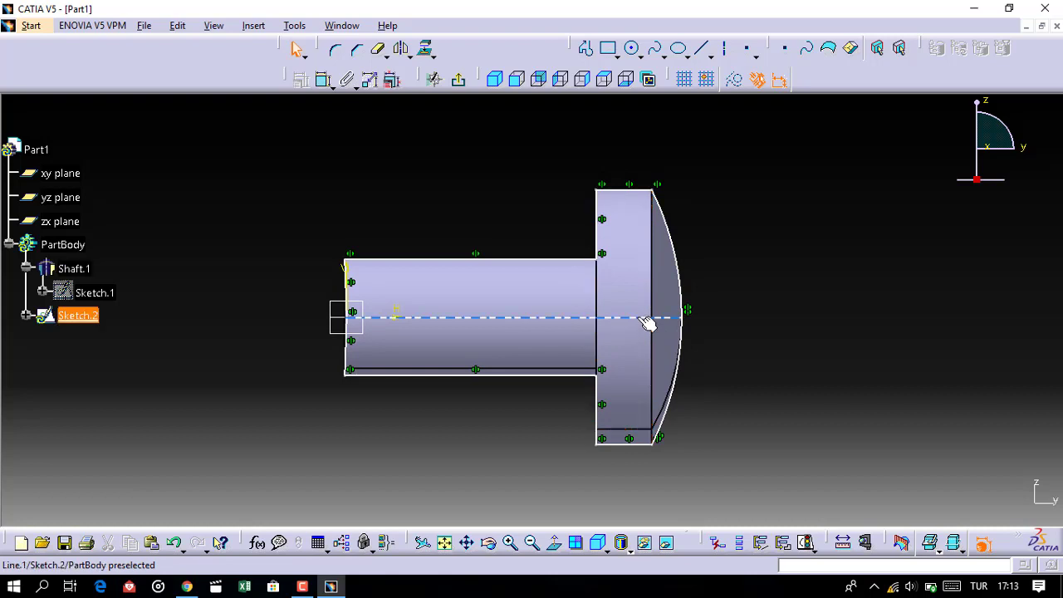
left_click(698, 376)
middle_click_drag(695, 374, 659, 417)
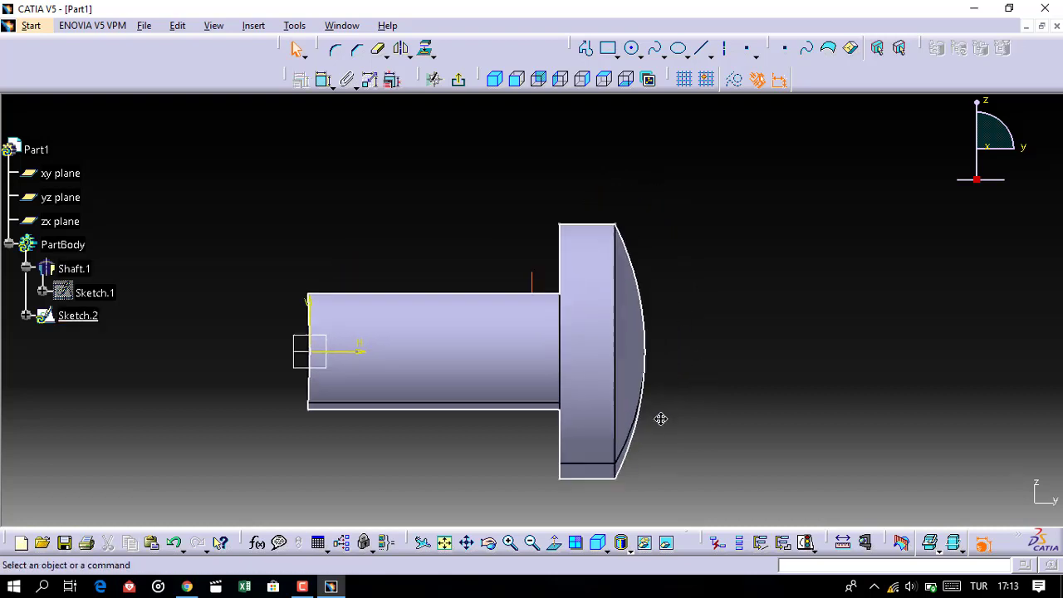
left_click(631, 48)
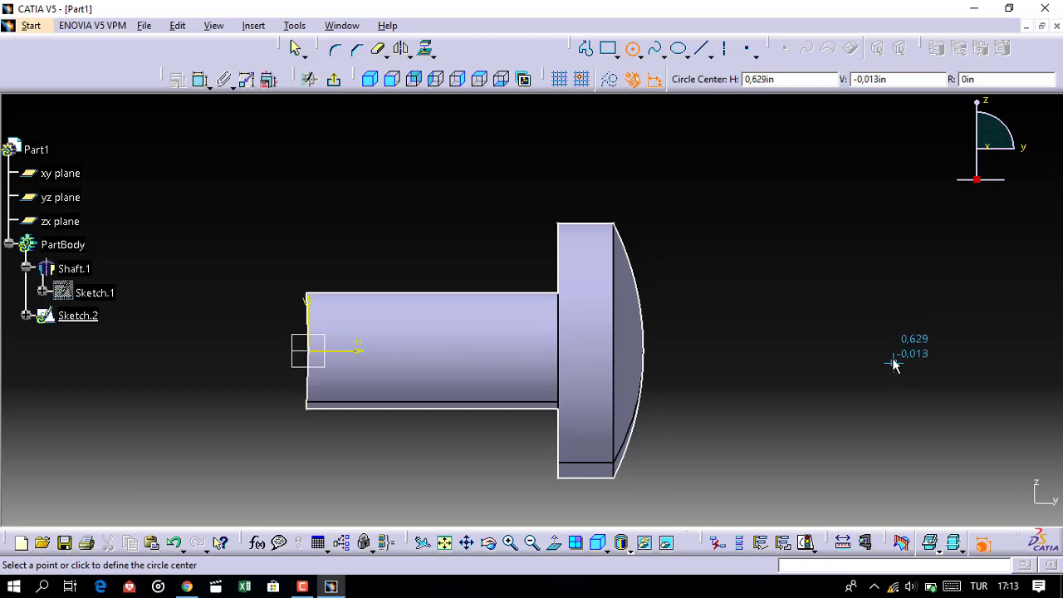
Place a radius 0.318 circle right of the domed head, nudging its centre further right.
left_click(553, 541)
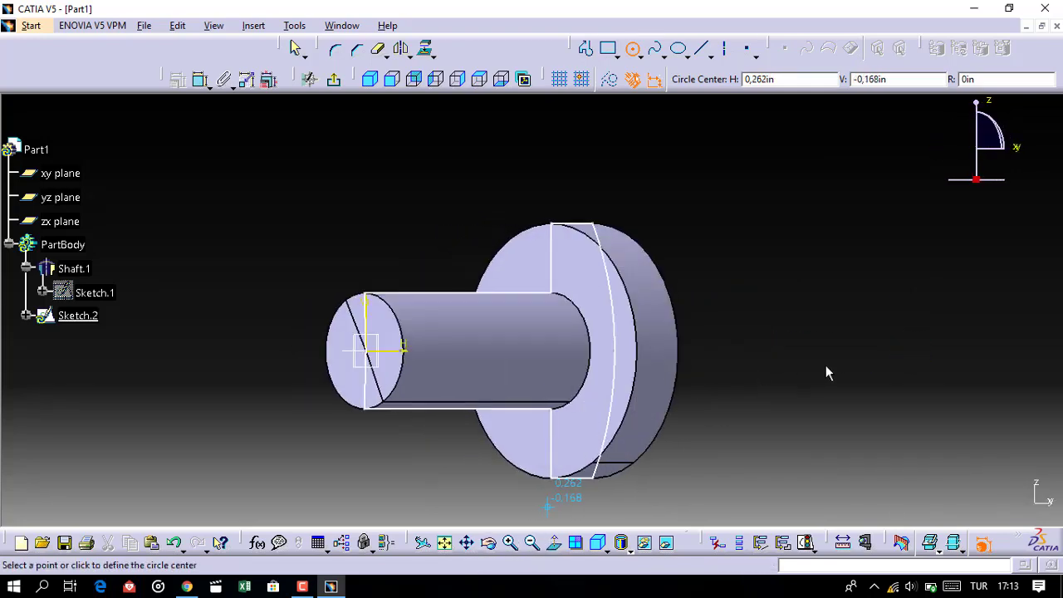
left_click(831, 350)
type("0.318")
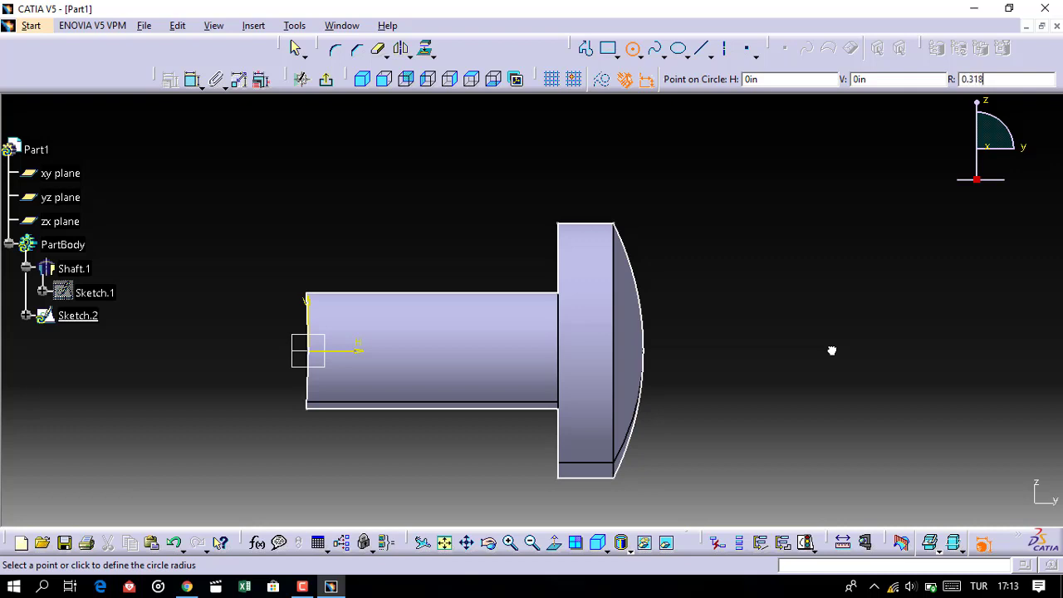
key("Return")
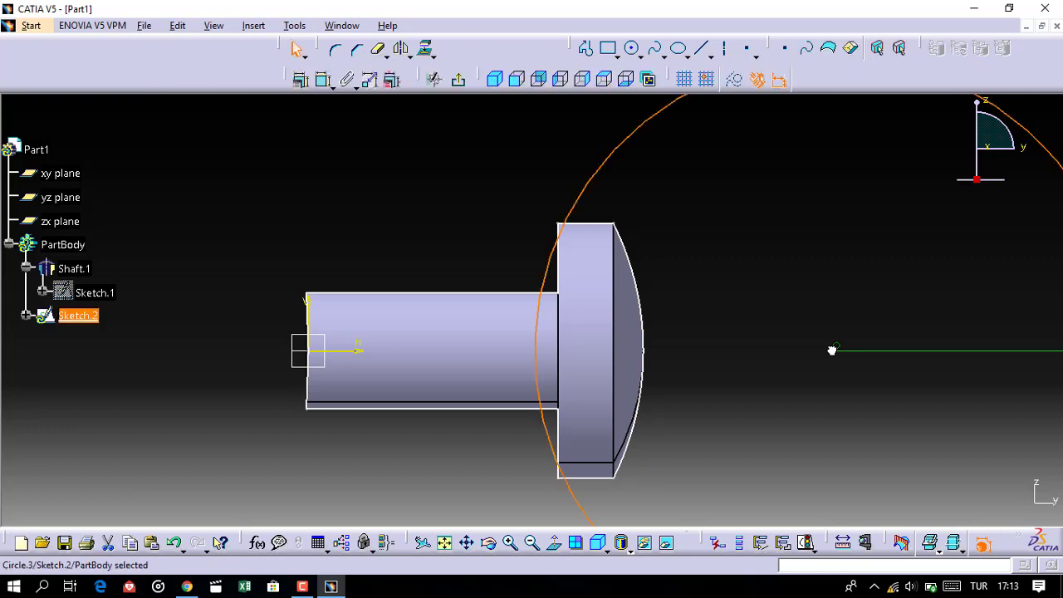
middle_click_drag(804, 347, 663, 342)
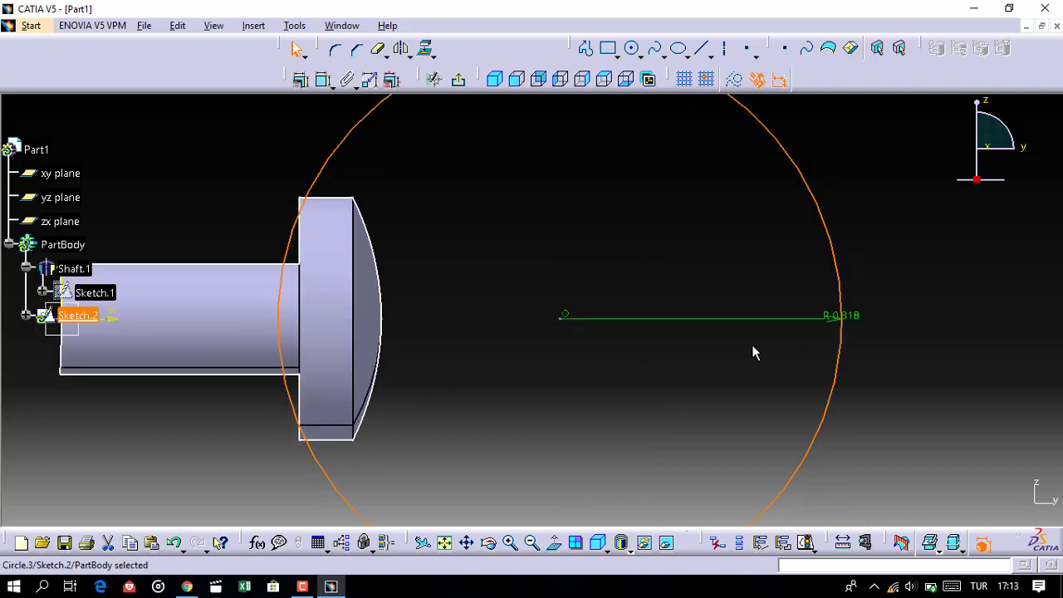
left_click(663, 342)
mouse_move(665, 327)
left_mouse_down()
mouse_move(713, 321)
mouse_move(695, 319)
left_mouse_up()
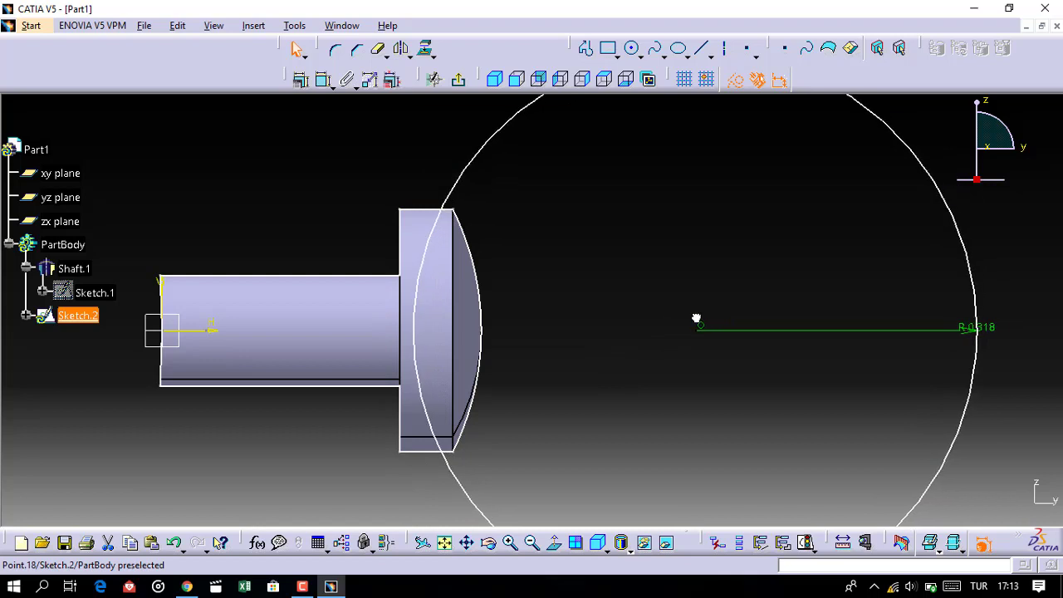
Check the copied head arc and shaft bottom edge, then leave Sketch.2.
left_click(470, 255)
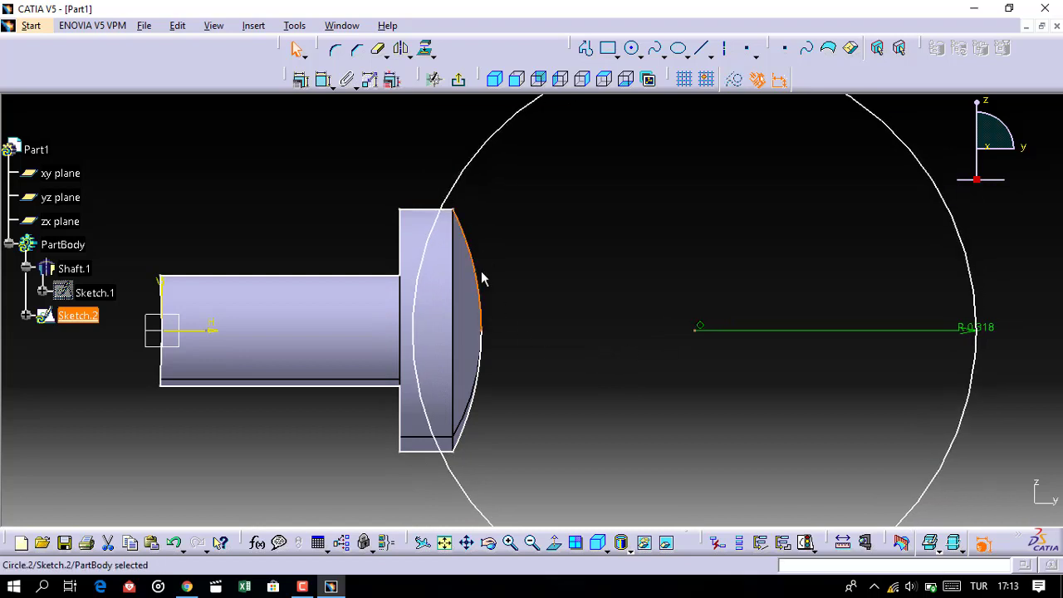
left_click(484, 279)
left_click(490, 370)
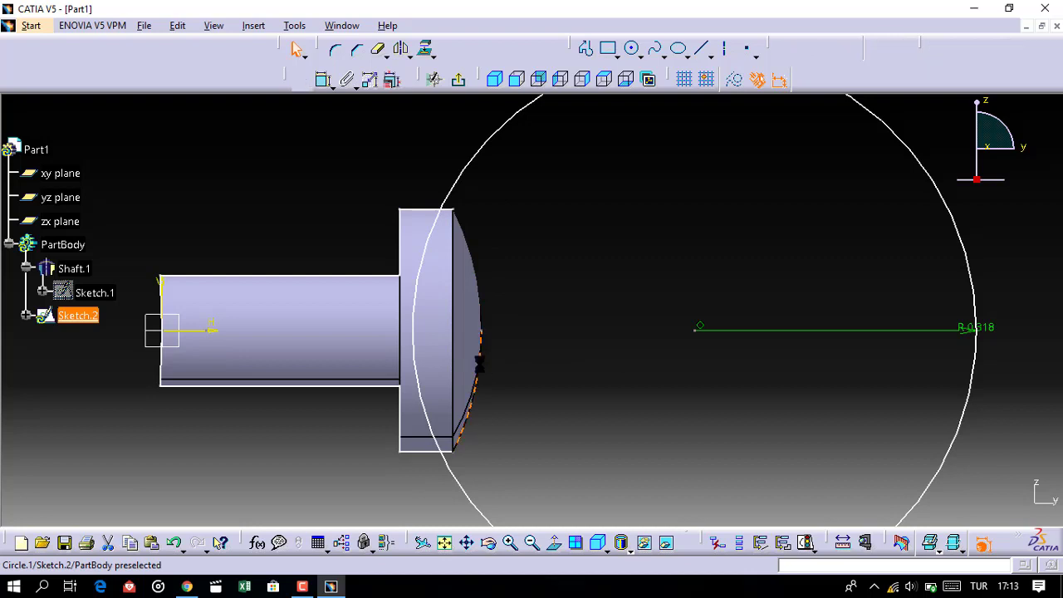
left_click(393, 254)
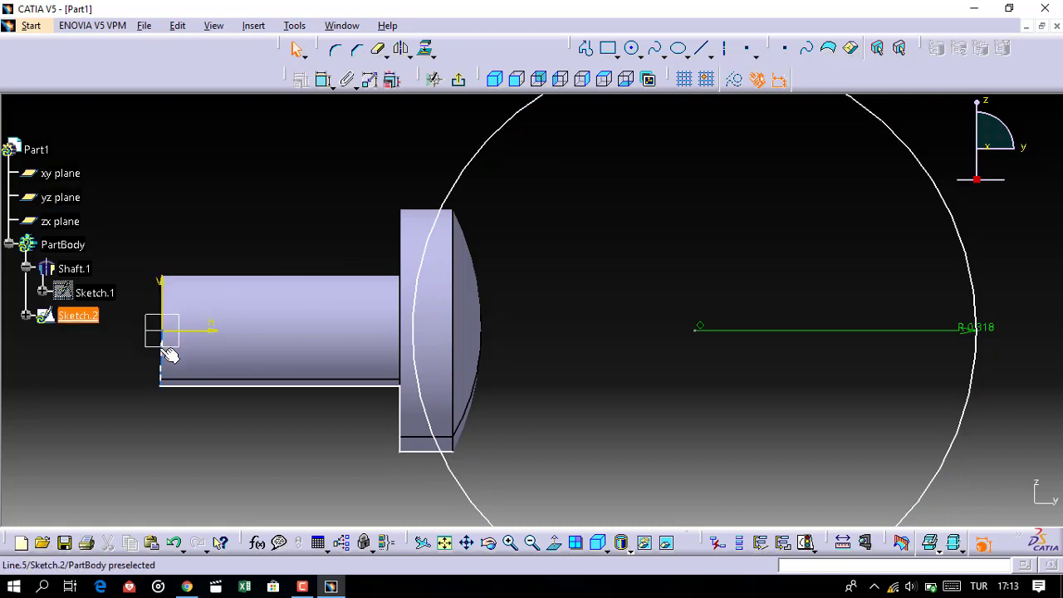
left_click(206, 385)
left_click(384, 414)
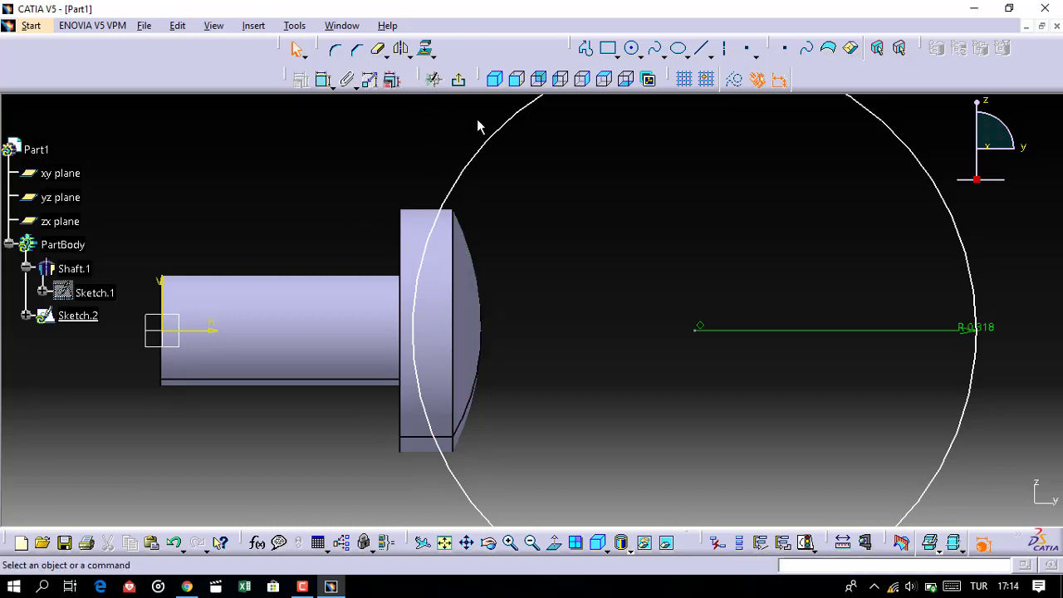
left_click(459, 81)
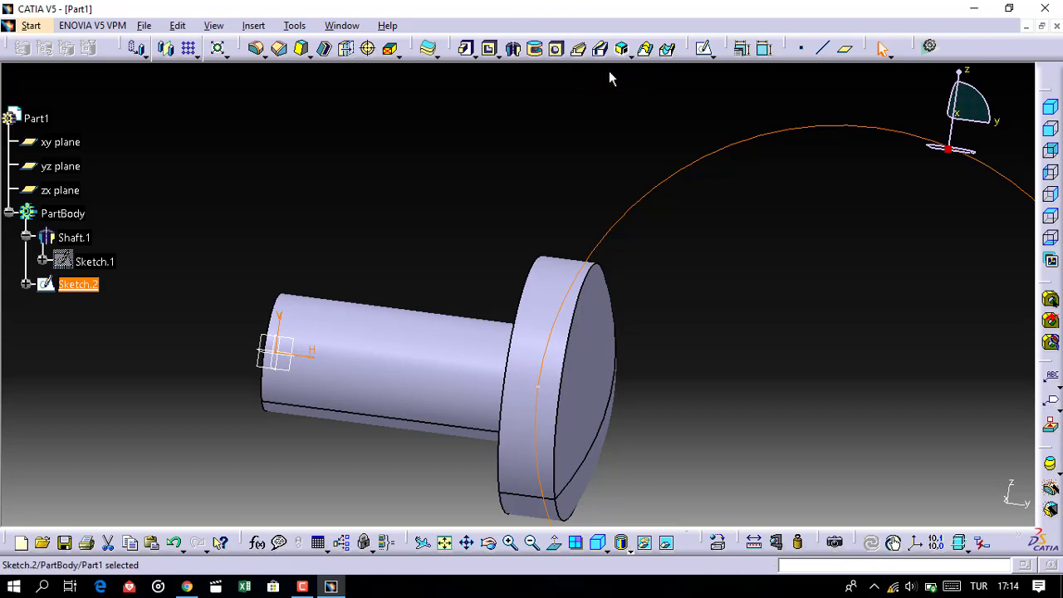
Create Pocket.1 from Sketch.2, 0.027in deep with mirrored extent, and orbit to view the slot.
left_click(489, 49)
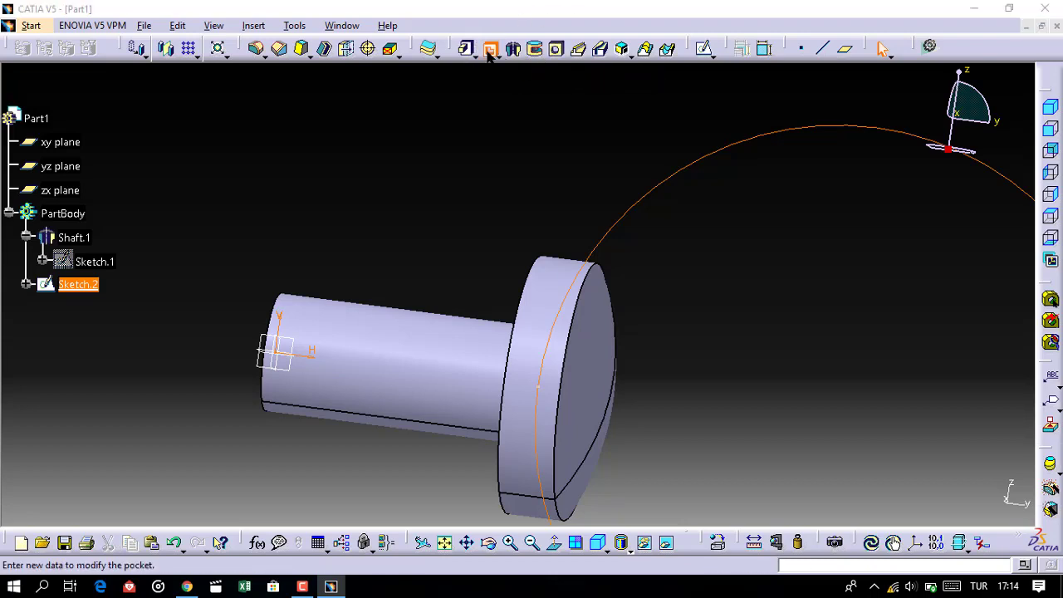
type("0,027in")
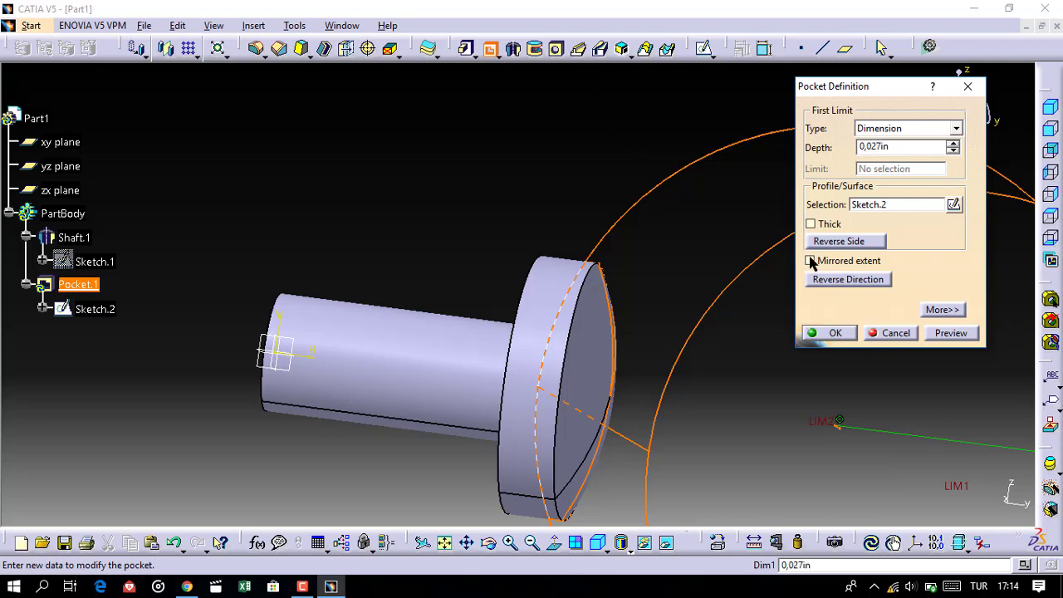
left_click(810, 261)
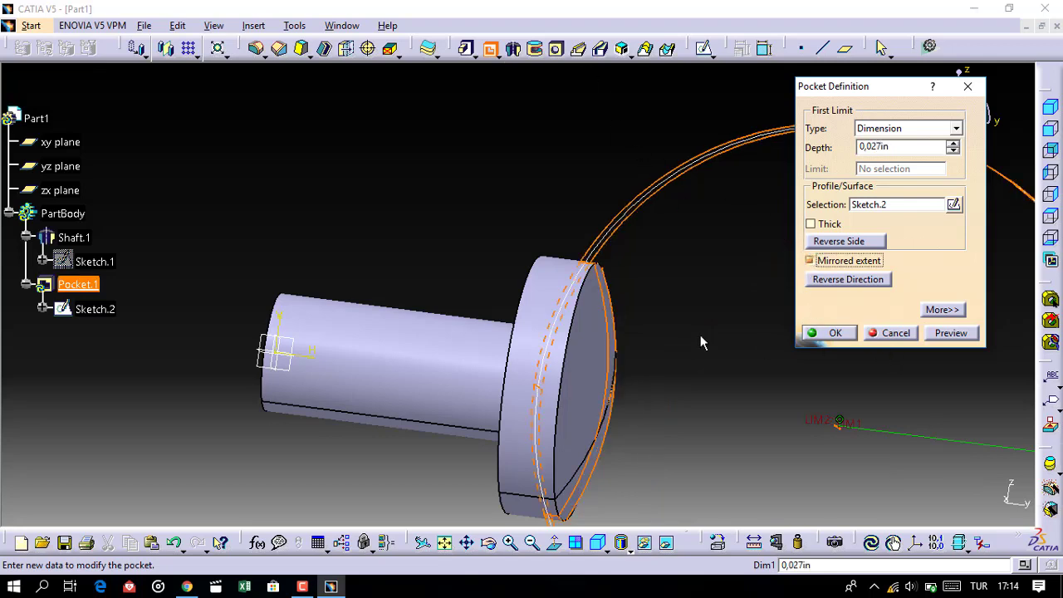
middle_click_drag(700, 334, 786, 346)
left_click(946, 335)
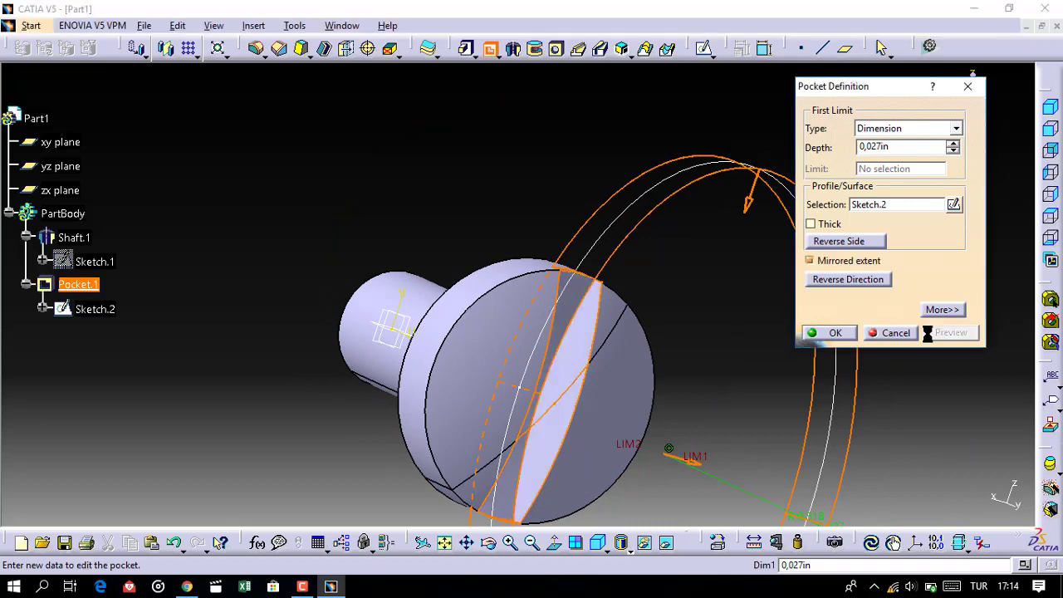
left_click(839, 333)
middle_click_drag(729, 349, 488, 212)
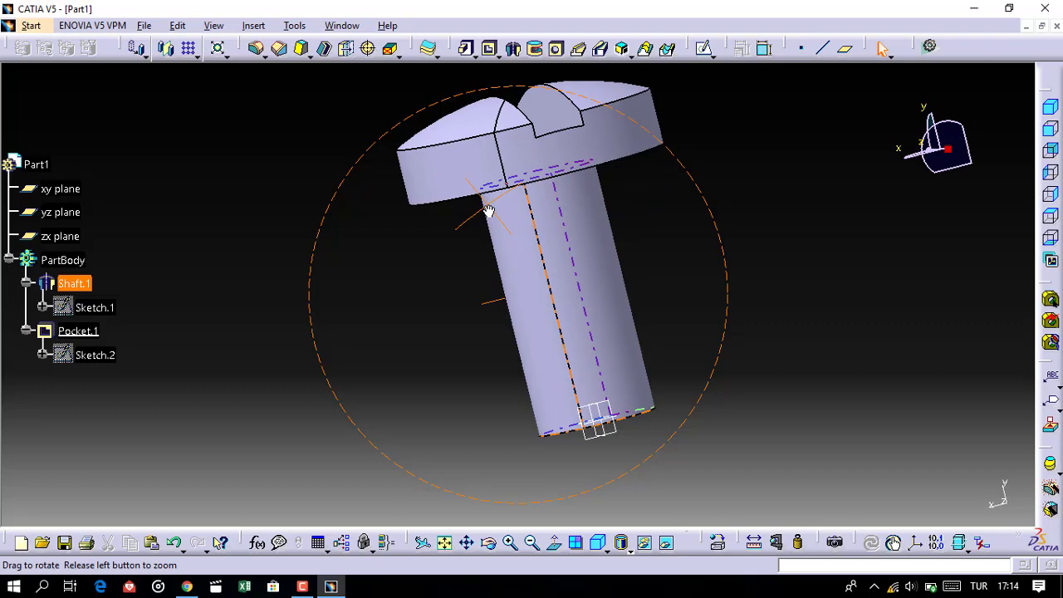
mouse_move(488, 212)
middle_mouse_down()
mouse_move(574, 342)
mouse_move(457, 332)
middle_mouse_up()
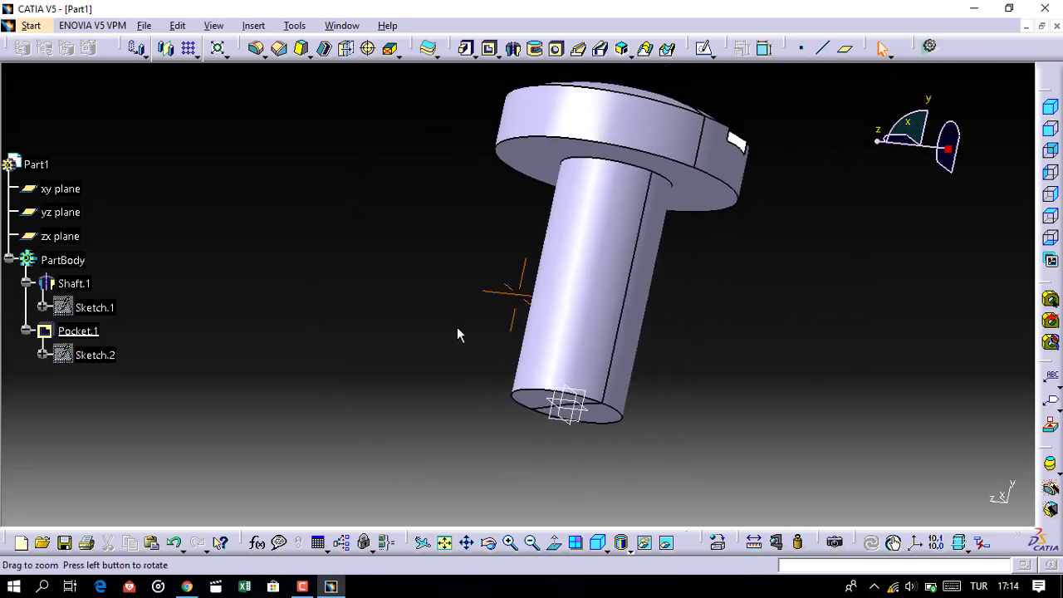
Start a thread on the shank's side face, limited by the head's underside face.
left_click(368, 49)
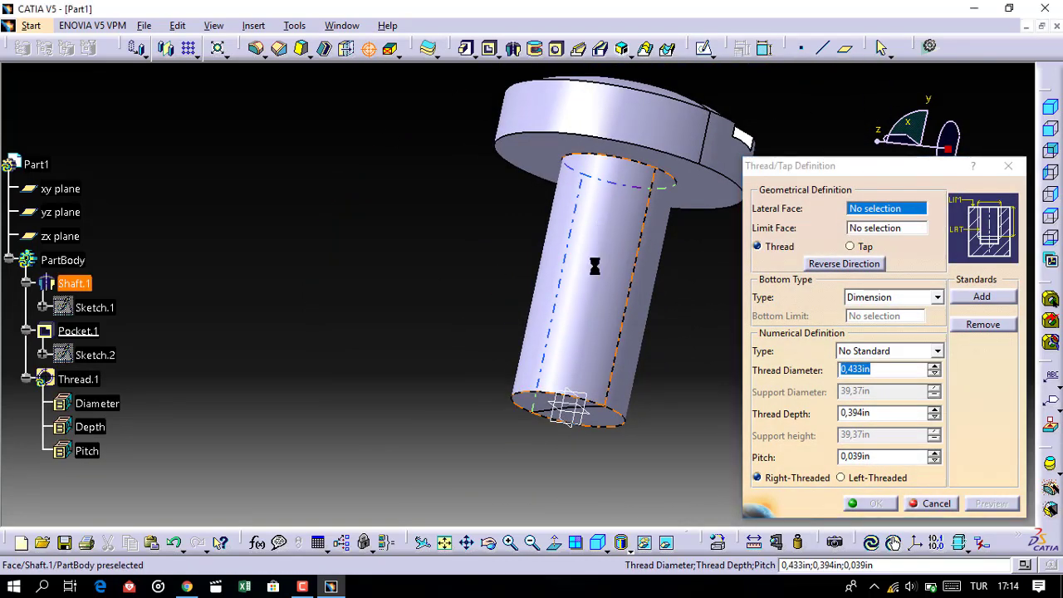
double_click(594, 265)
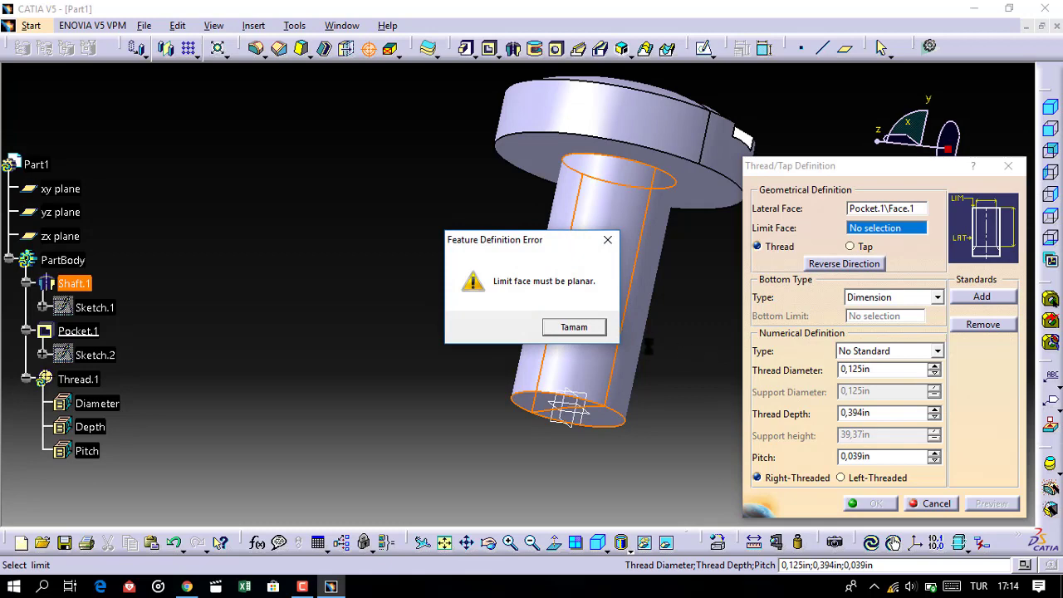
left_click(574, 327)
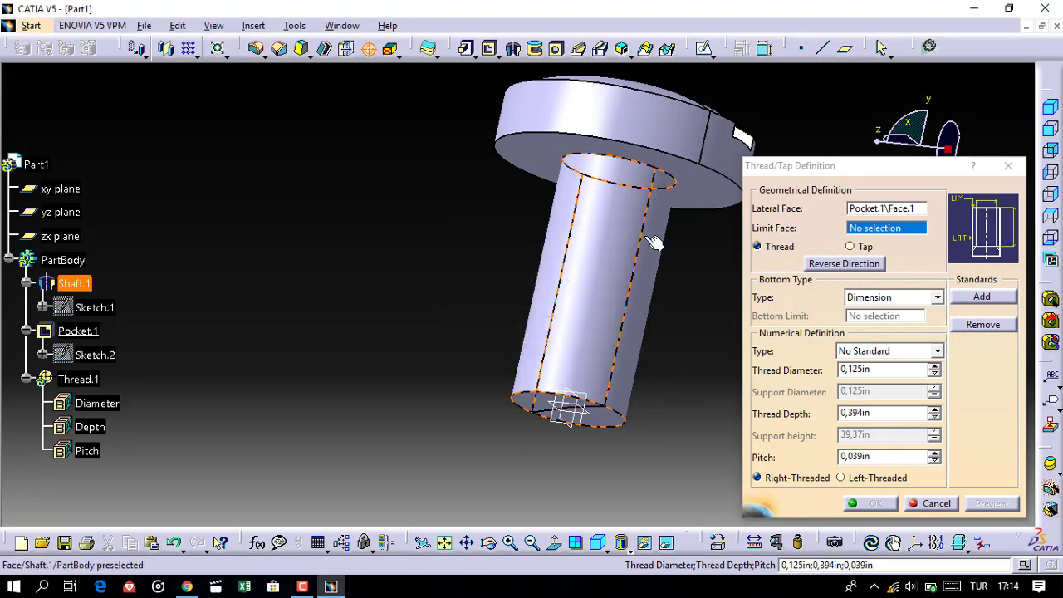
left_click(698, 180)
mouse_move(698, 179)
middle_mouse_down()
mouse_move(658, 257)
mouse_move(748, 323)
middle_mouse_up()
Set the thread bottom to Support Depth and diameter to 0.18in, then preview it.
left_click(937, 298)
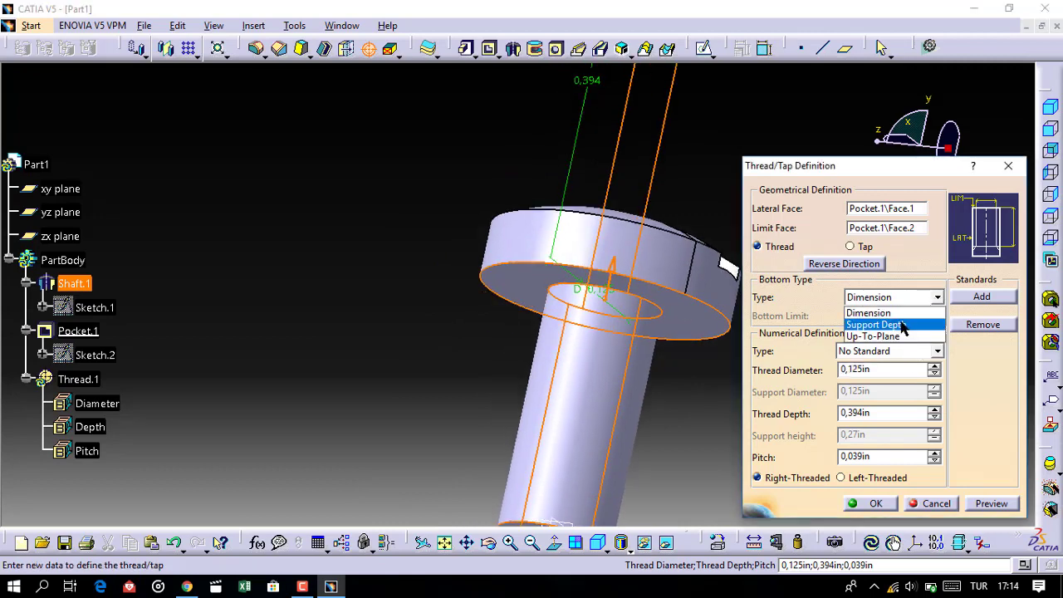
left_click(903, 325)
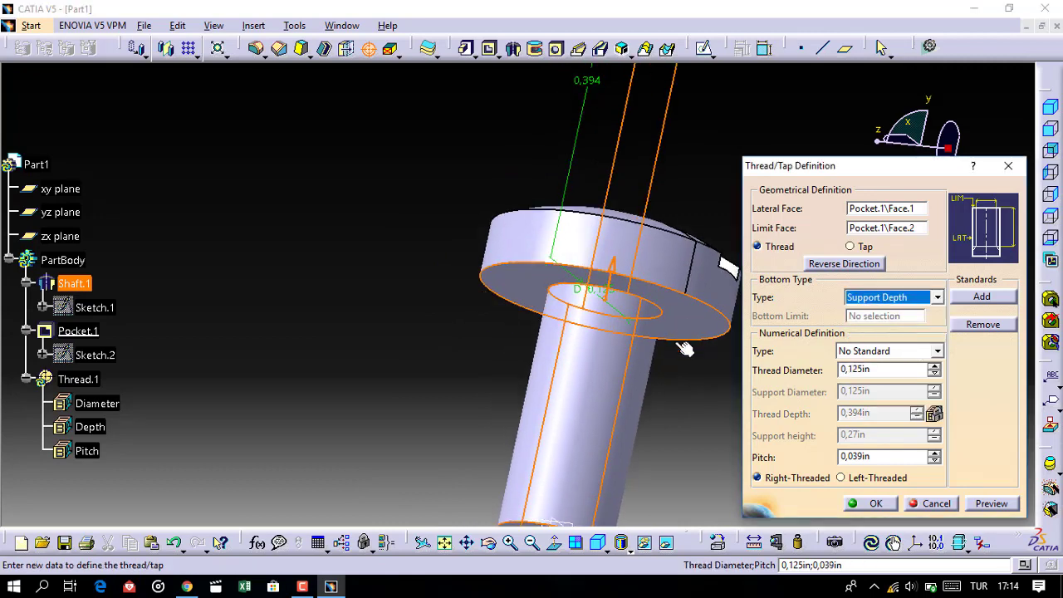
middle_click_drag(676, 344, 680, 340)
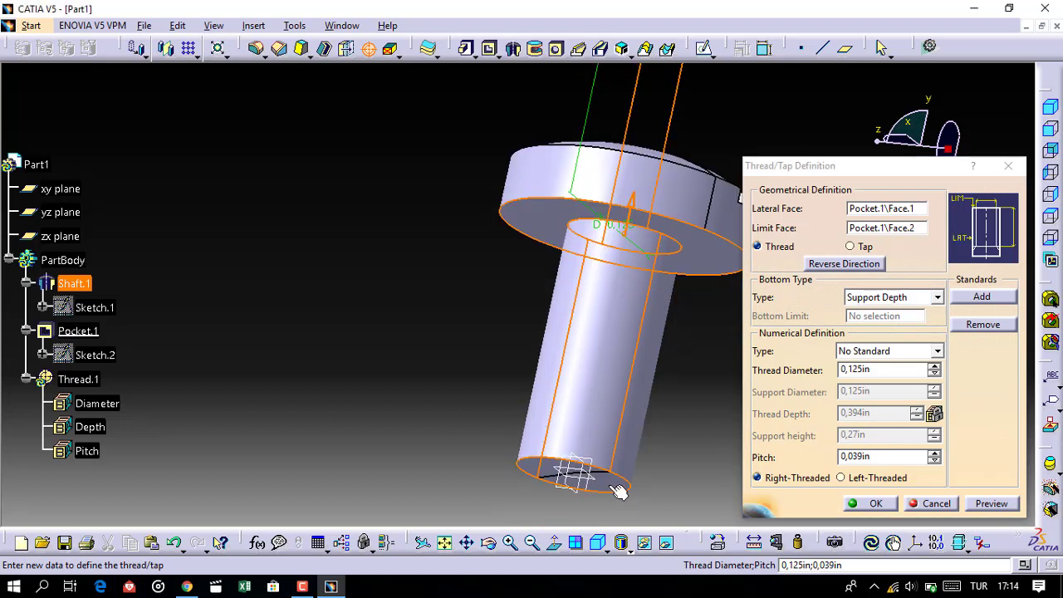
left_click(863, 369)
mouse_move(870, 404)
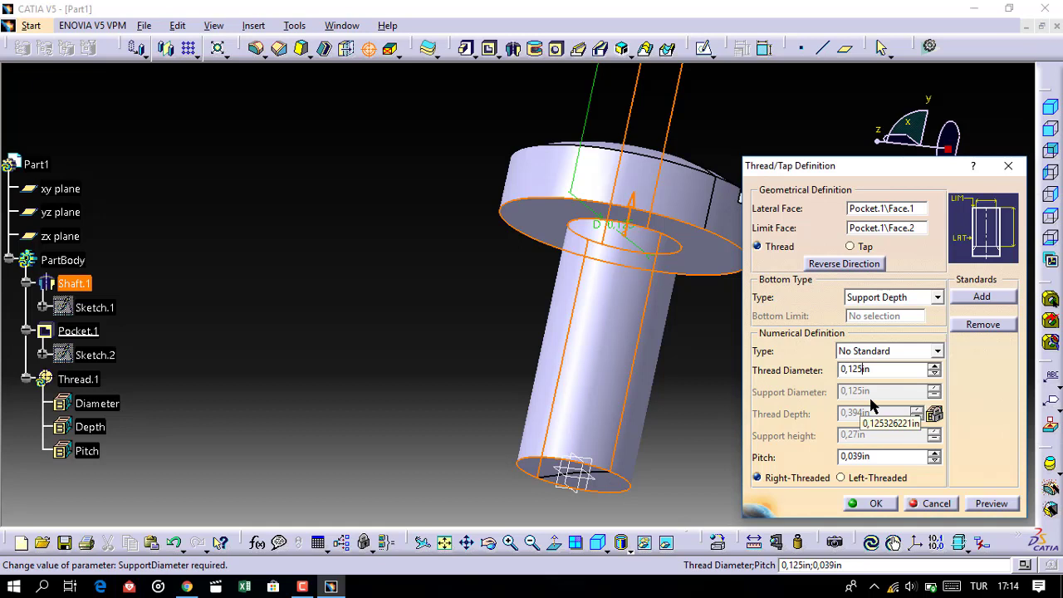
key("BackSpace")
key("BackSpace")
type("8")
left_click(988, 503)
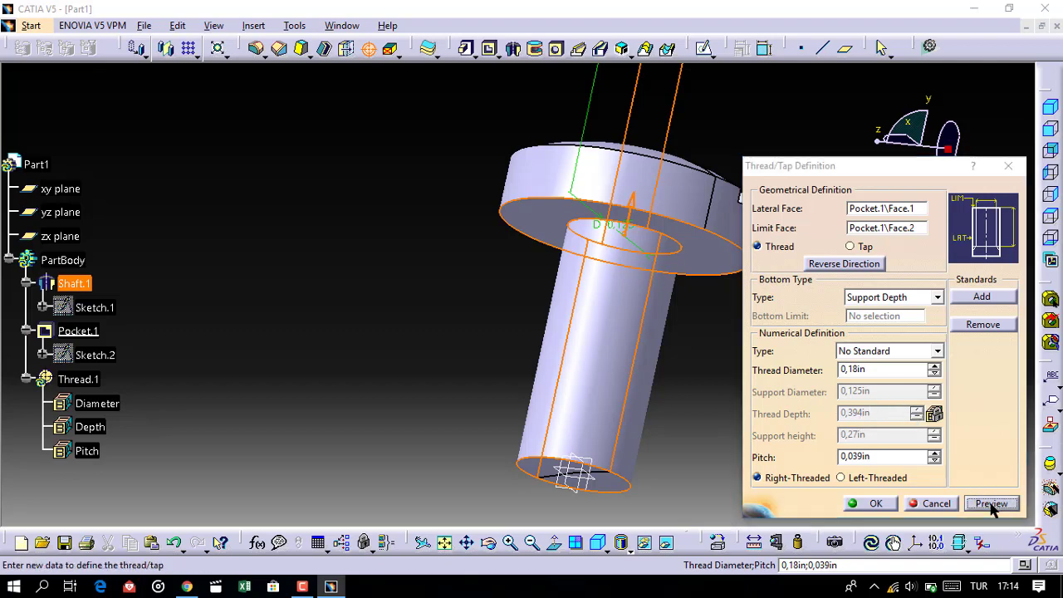
left_click(646, 327)
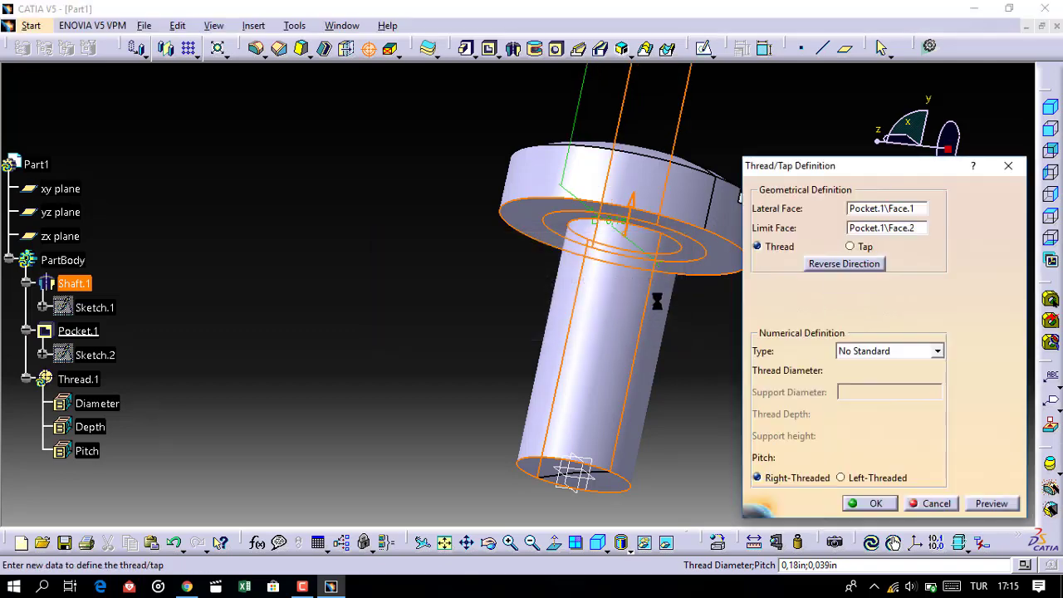
Try Dimension, Support Depth and Up-To-Plane bottoms with Pocket.1\Face.3, then cancel Thread.1.
mouse_move(617, 308)
middle_mouse_down()
mouse_move(590, 401)
mouse_move(613, 299)
mouse_move(638, 251)
middle_mouse_up()
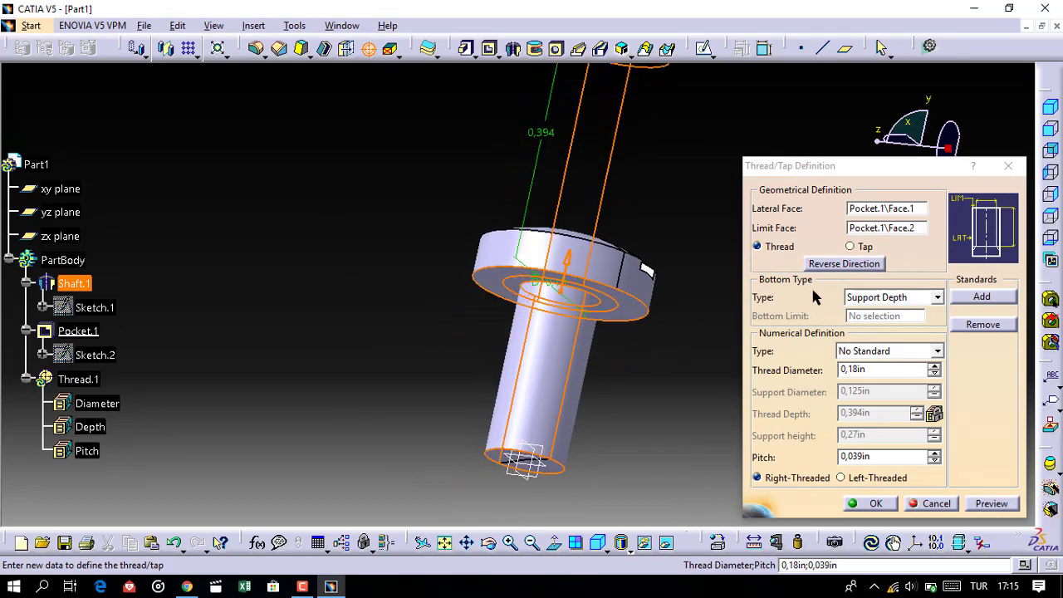
left_click(917, 297)
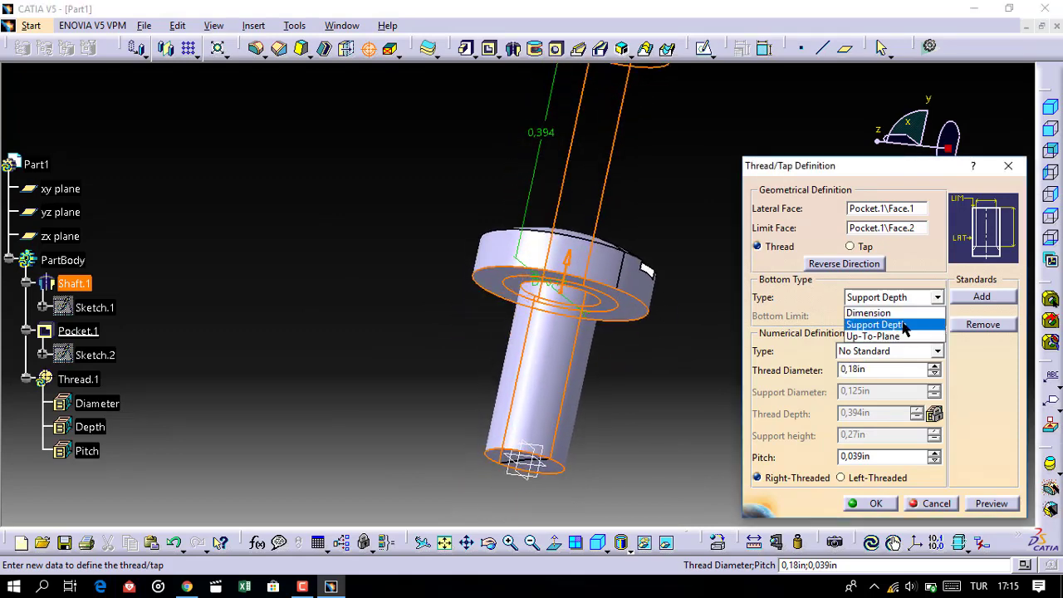
left_click(903, 316)
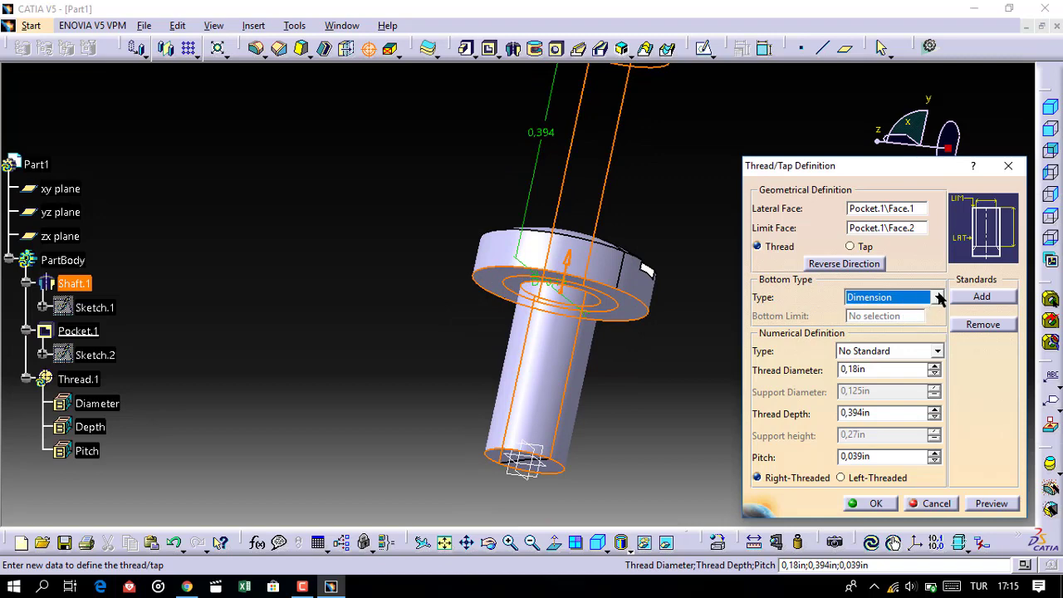
left_click(938, 298)
left_click(917, 324)
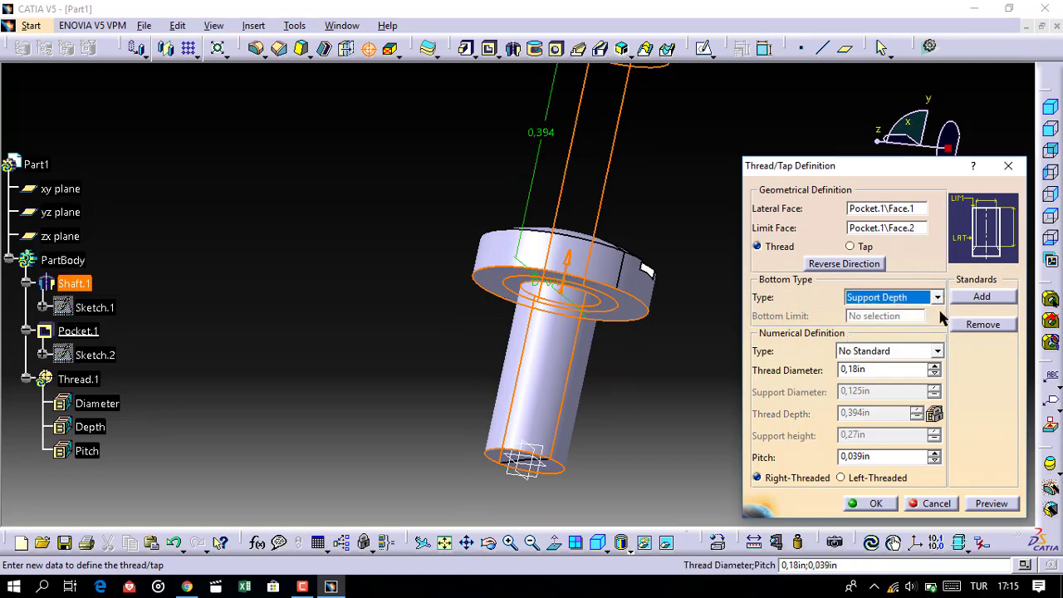
left_click(937, 297)
left_click(924, 336)
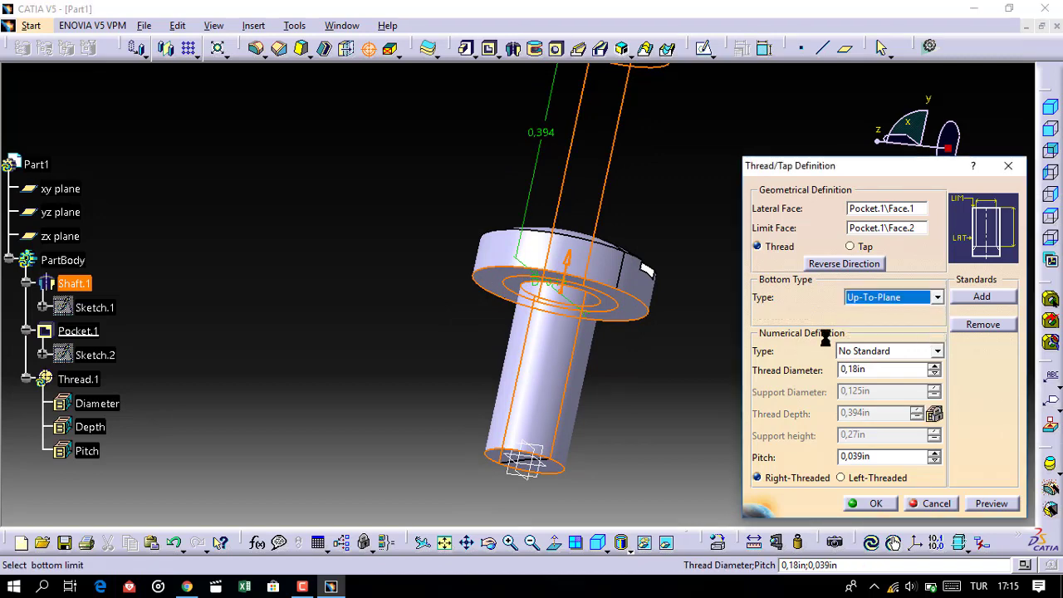
left_click(642, 313)
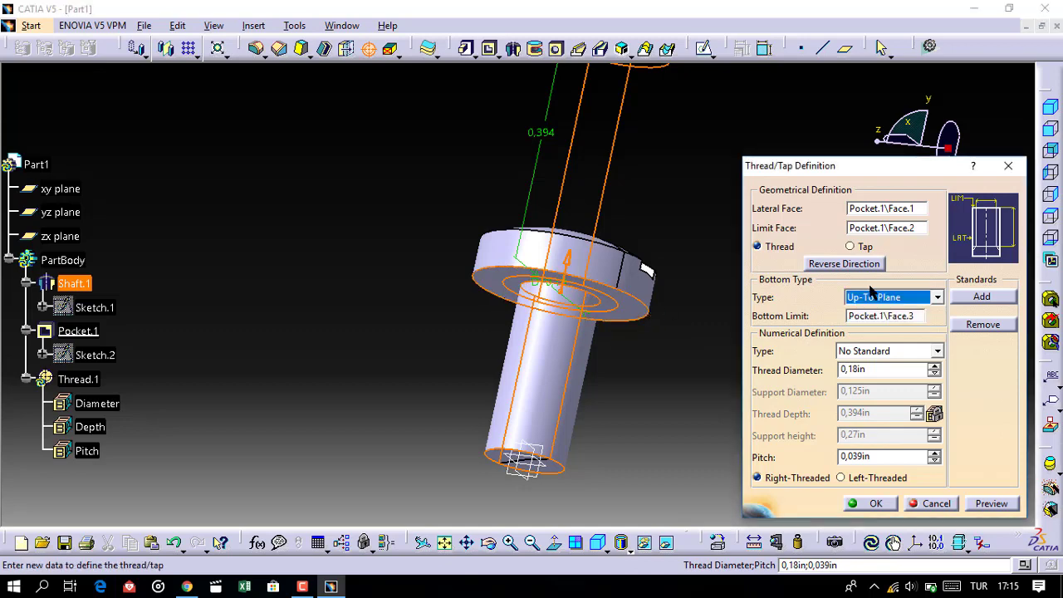
left_click(1009, 166)
mouse_move(702, 308)
middle_mouse_down()
mouse_move(574, 387)
mouse_move(631, 348)
middle_mouse_up()
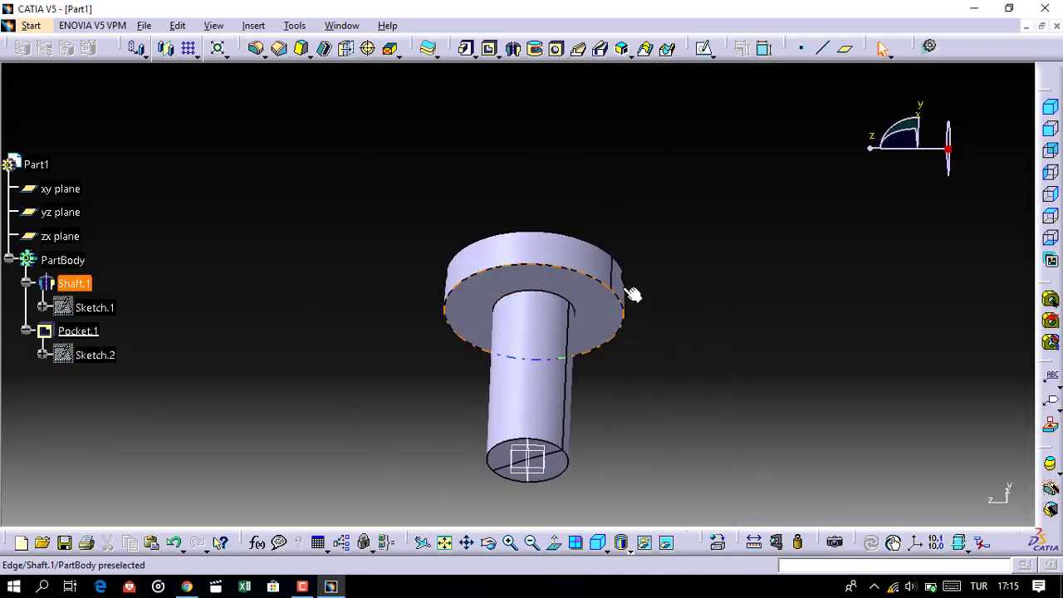
Chamfer the shank's tip edge at 0.03in length and 30 degrees.
left_click(279, 48)
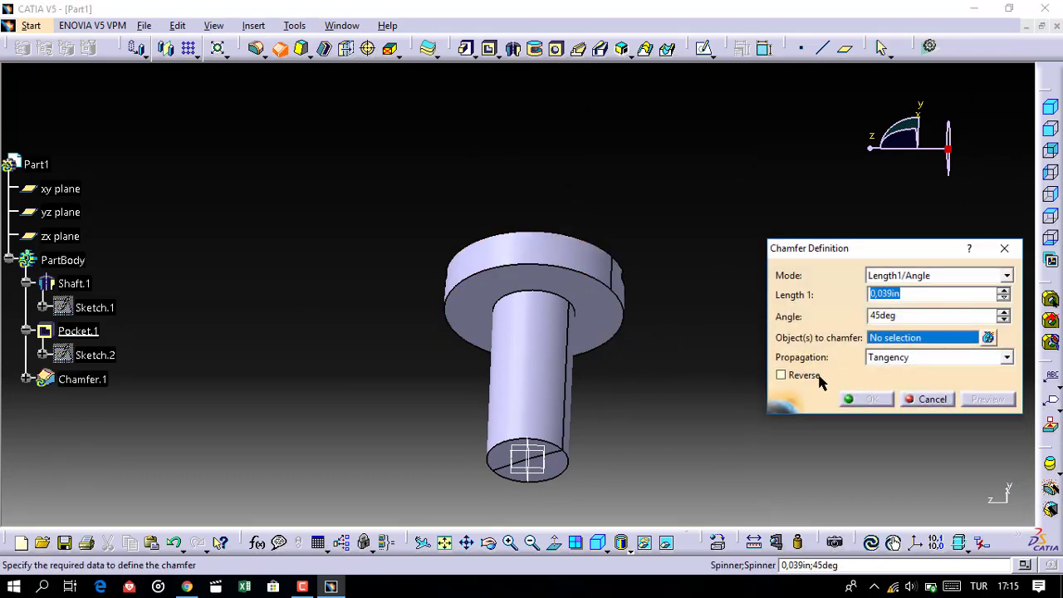
type("0.03")
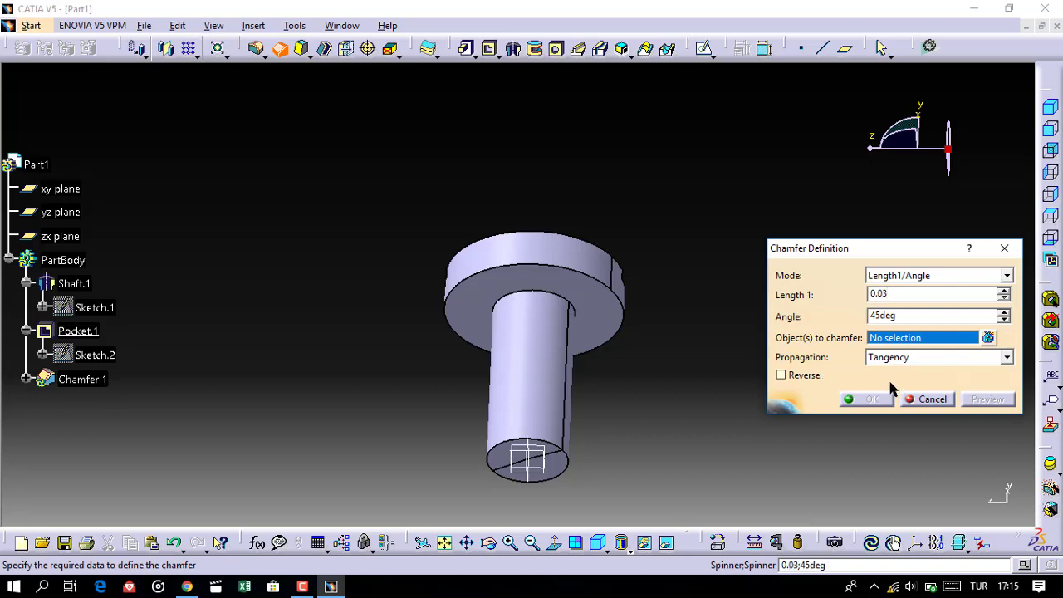
left_click(880, 314)
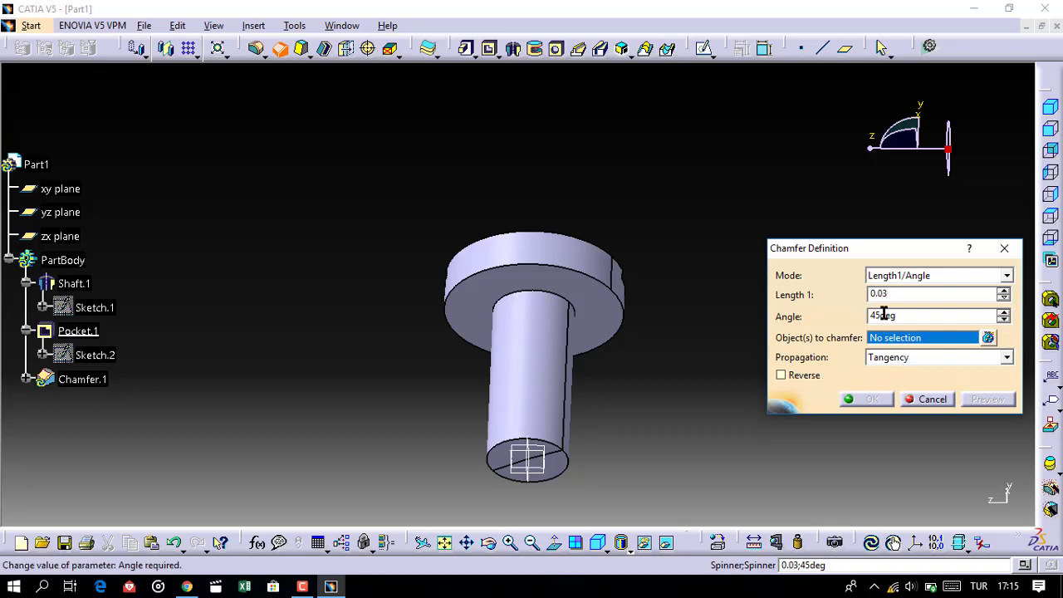
key("BackSpace")
key("BackSpace")
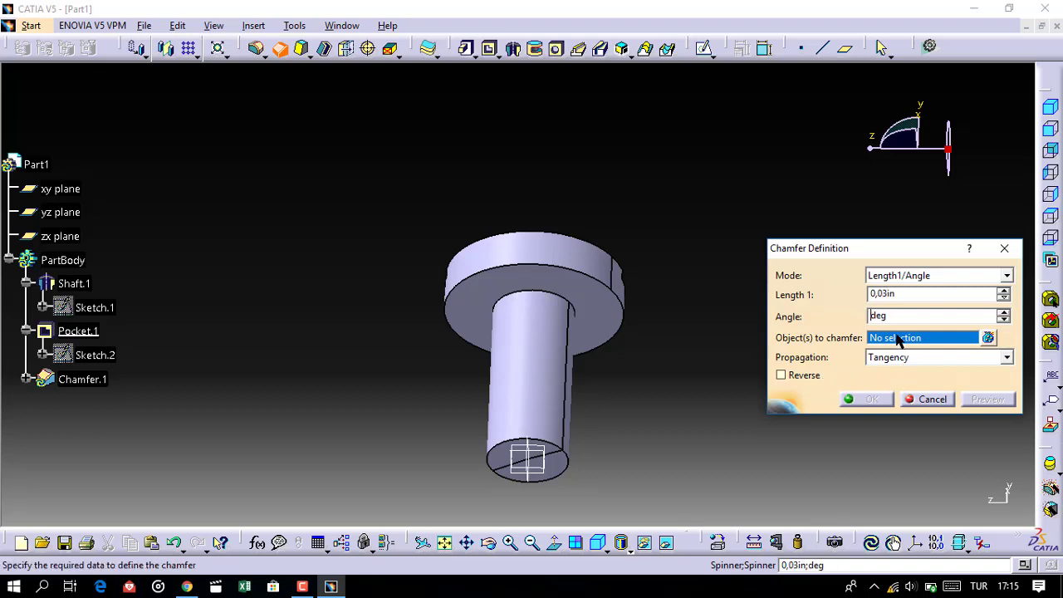
type("30")
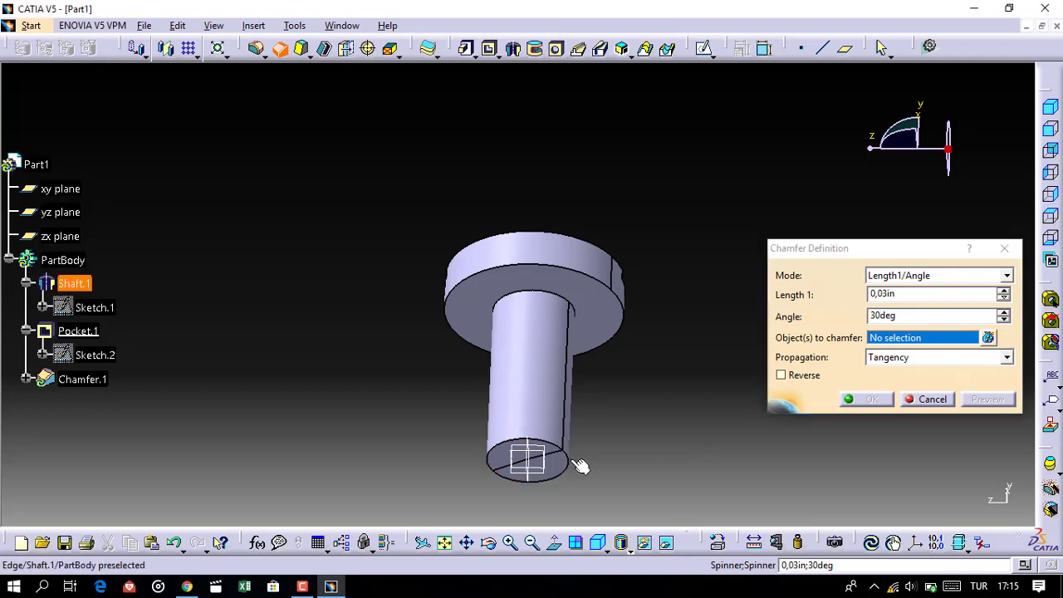
left_click(573, 463)
left_click(988, 399)
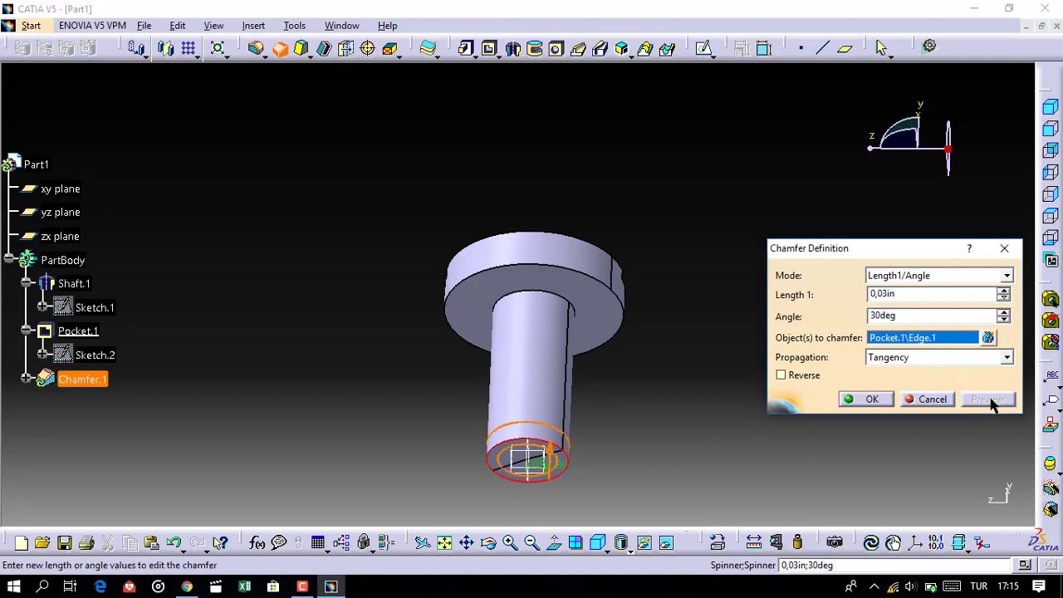
left_click(866, 400)
Show the finished screw in isometric view, fitted to the window.
mouse_move(531, 440)
middle_mouse_down()
mouse_move(573, 469)
mouse_move(572, 434)
mouse_move(548, 426)
middle_mouse_up()
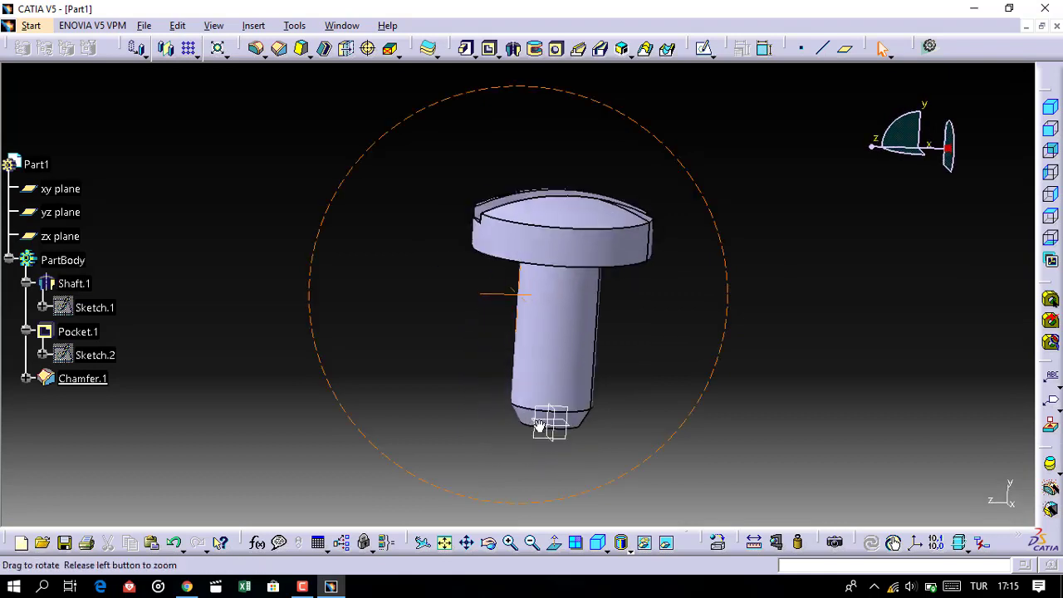
left_click(1055, 112)
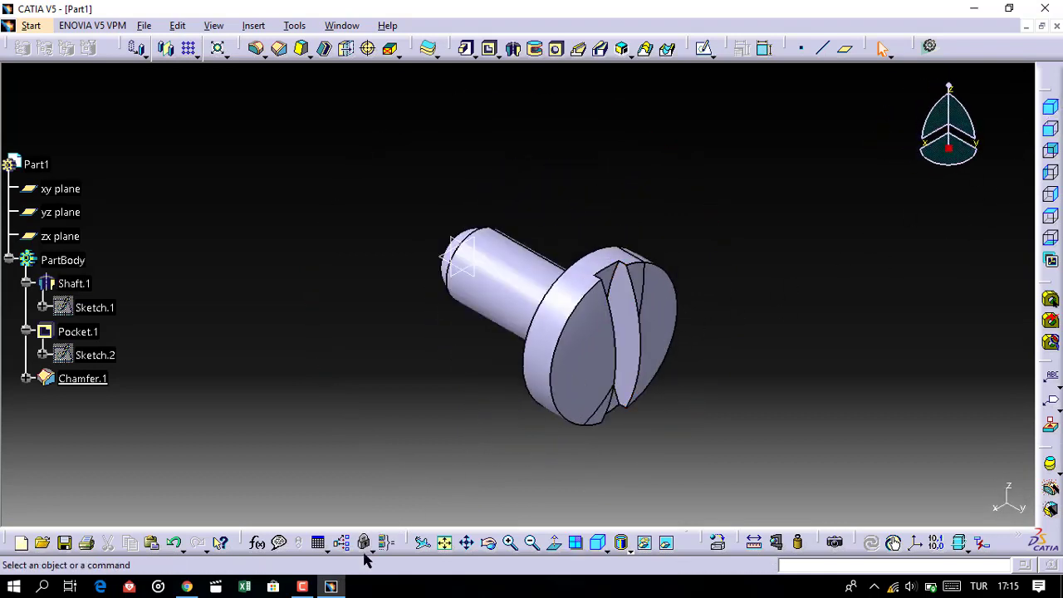
left_click(444, 542)
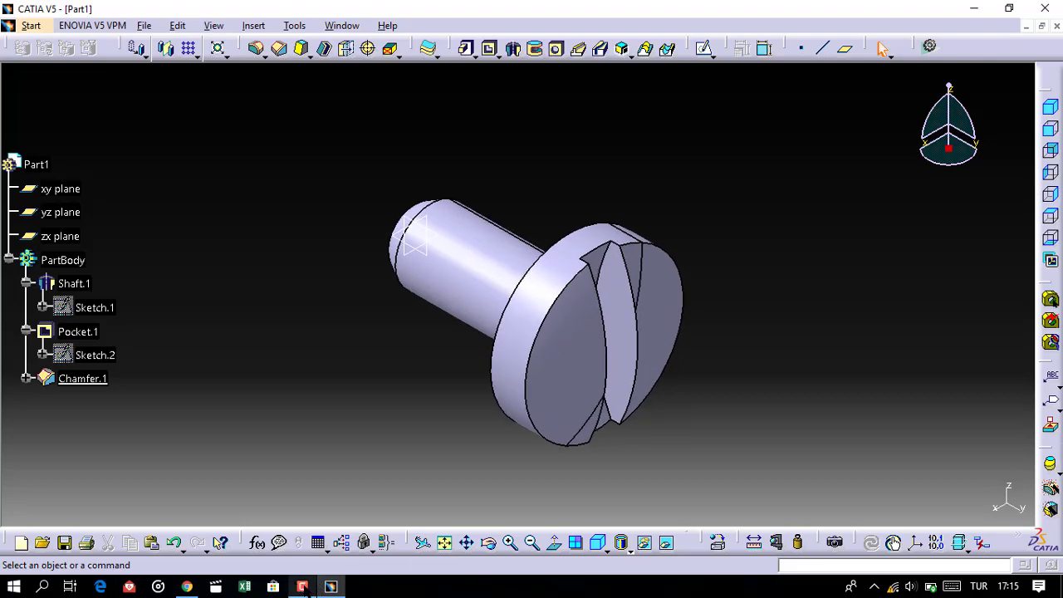